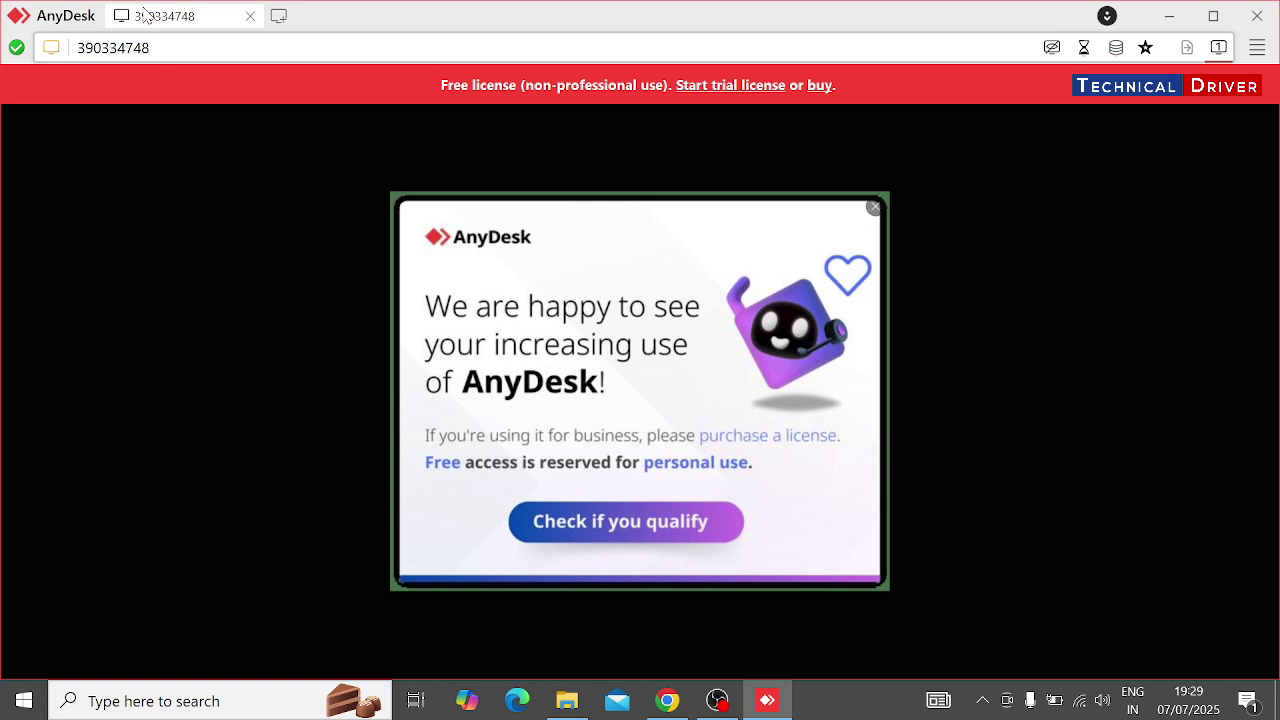
# - Open the account registration form, choose Support family and friends as the usage, look over its password fields, and dismiss it
pyautogui.click(707, 87)
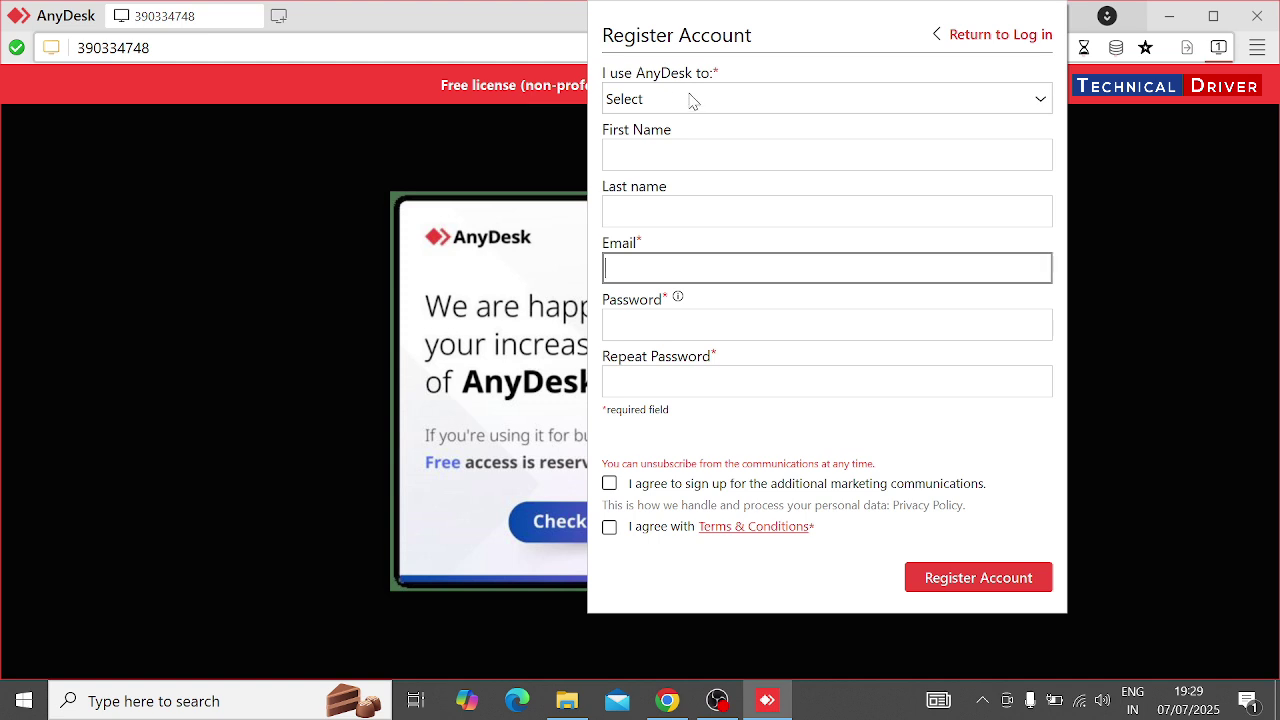
pyautogui.click(693, 99)
pyautogui.click(669, 145)
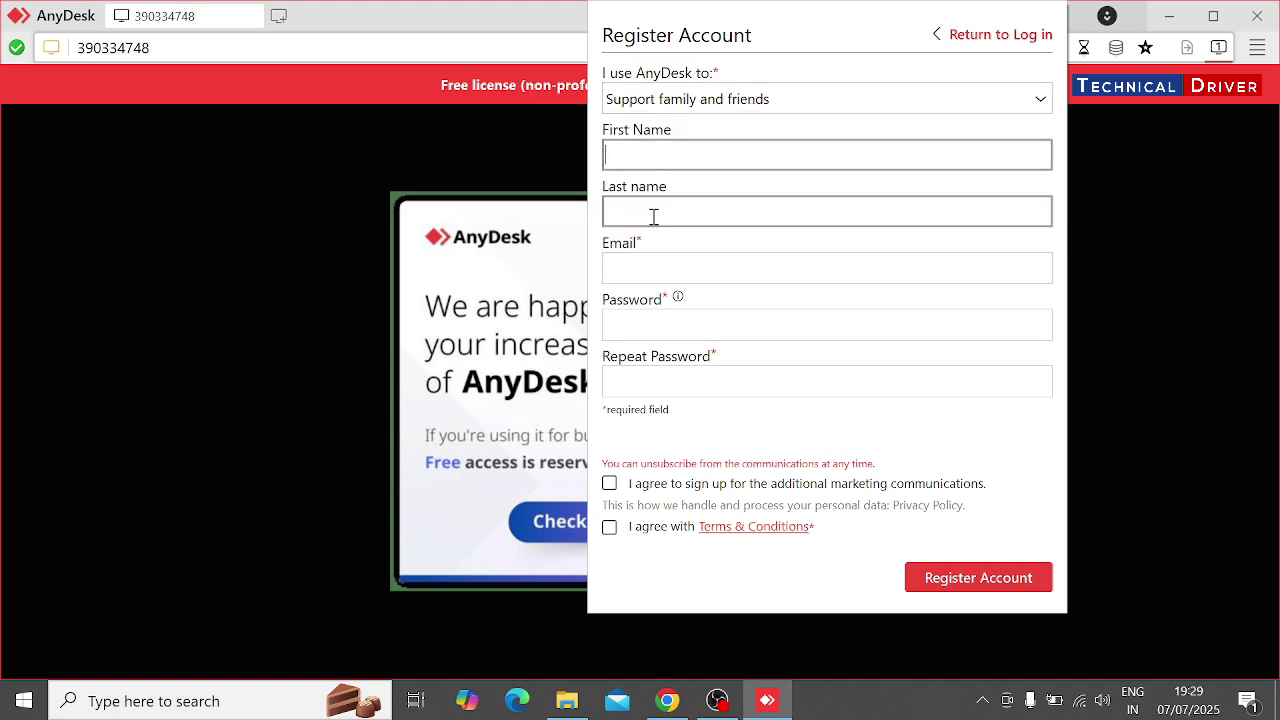
pyautogui.click(656, 325)
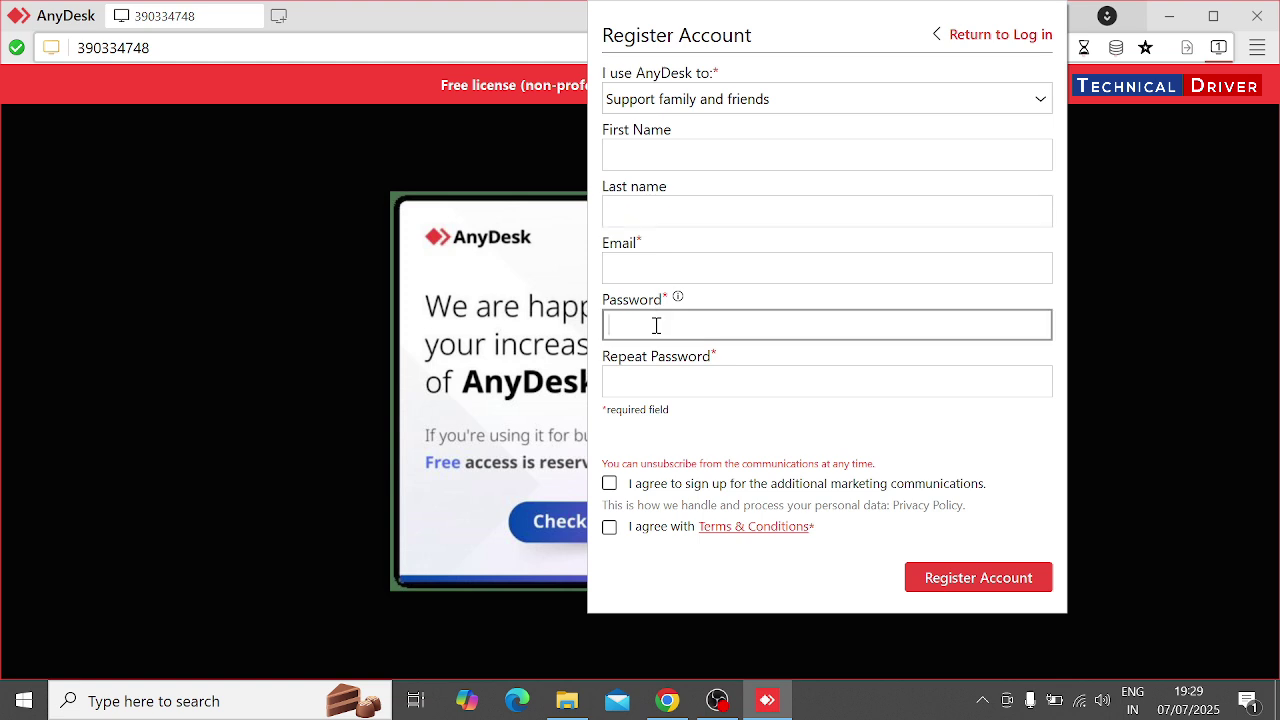
pyautogui.click(676, 386)
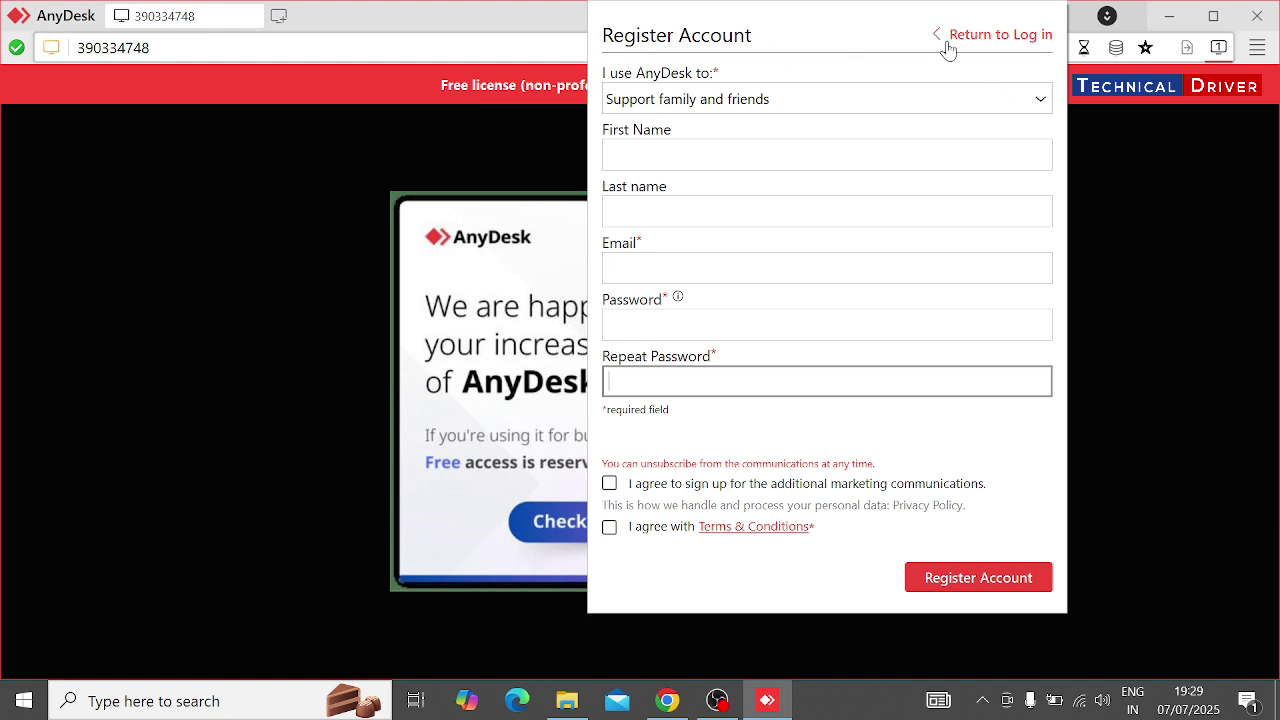
pyautogui.click(1152, 215)
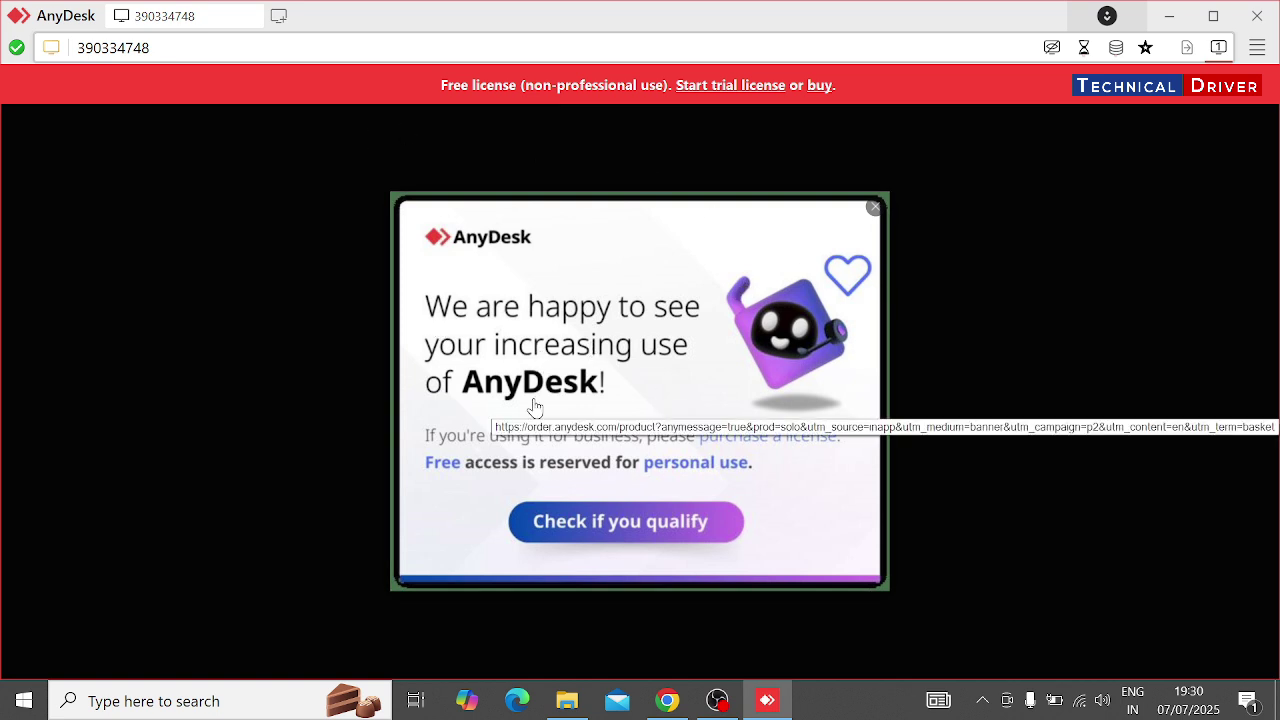
# - Close AnyDesk and open the %appdata% folder in a maximized File Explorer window
pyautogui.click(1257, 16)
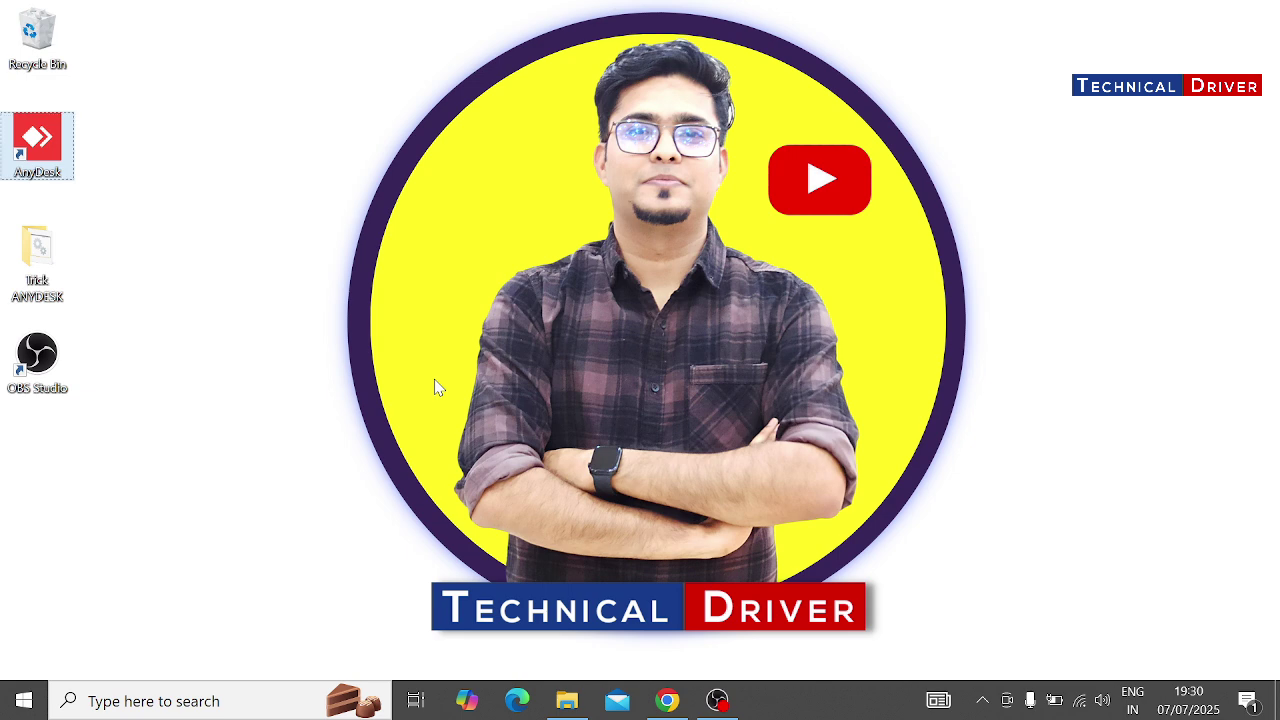
pyautogui.press('super+r')
pyautogui.write('%')
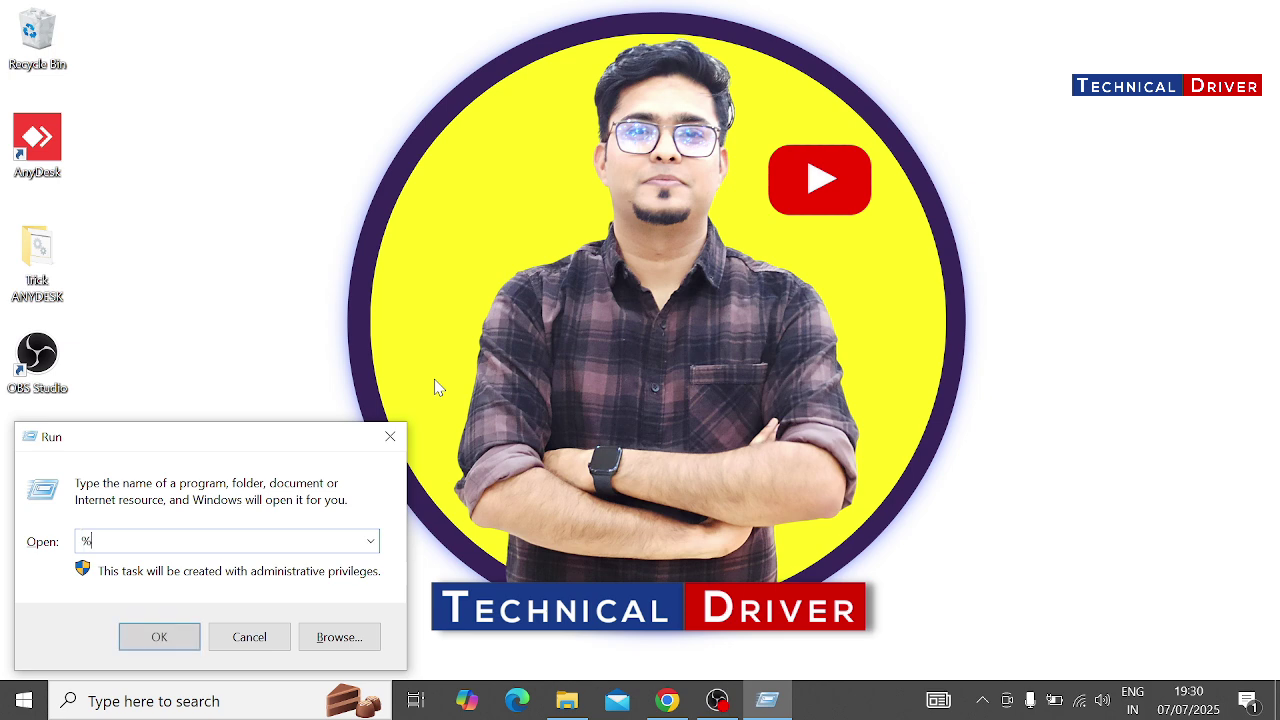
pyautogui.write('appdata')
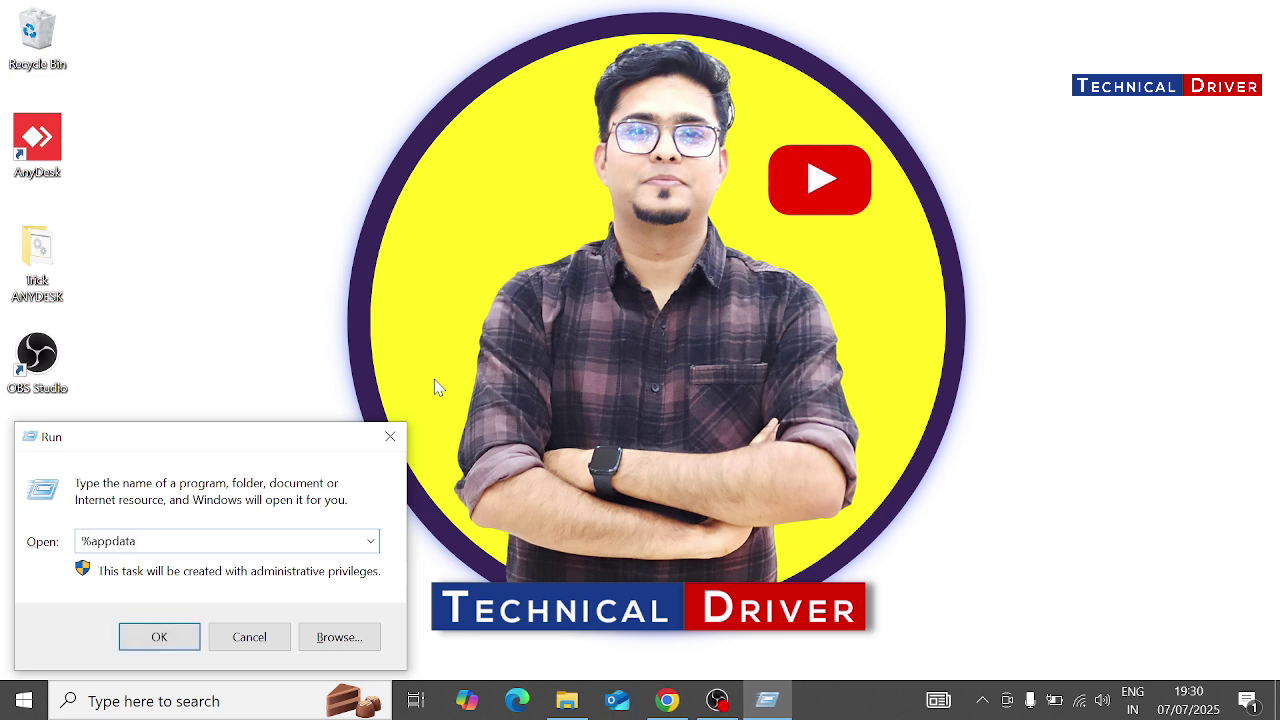
pyautogui.write('%')
pyautogui.press('Return')
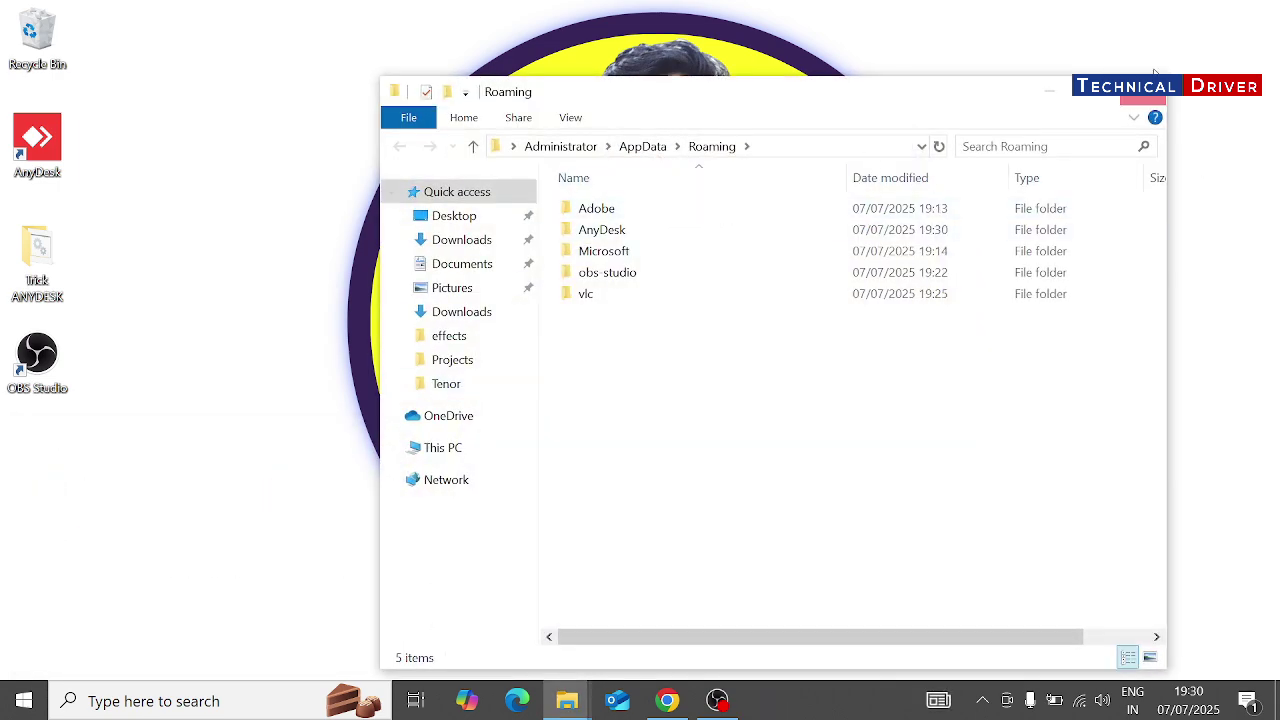
pyautogui.click(1105, 97)
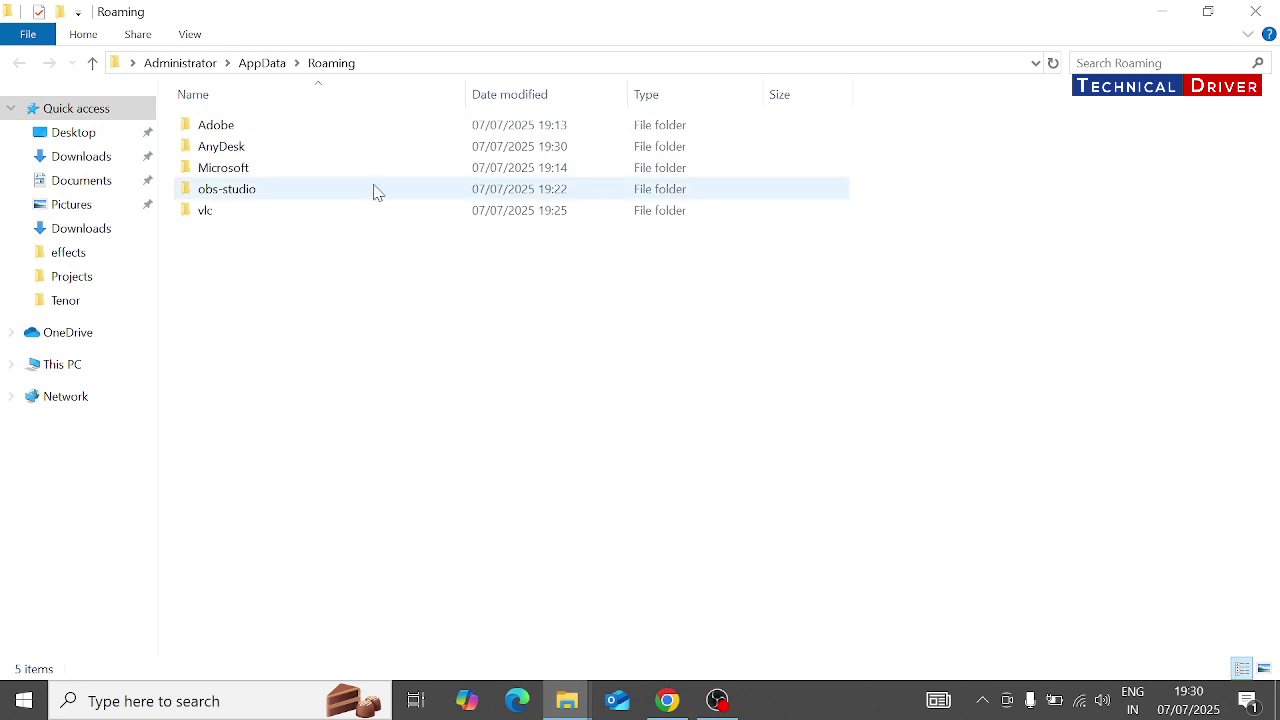
# - Try renaming the AnyDesk folder in Roaming to AnyDeskOLD, and restore its original name
pyautogui.click(255, 146)
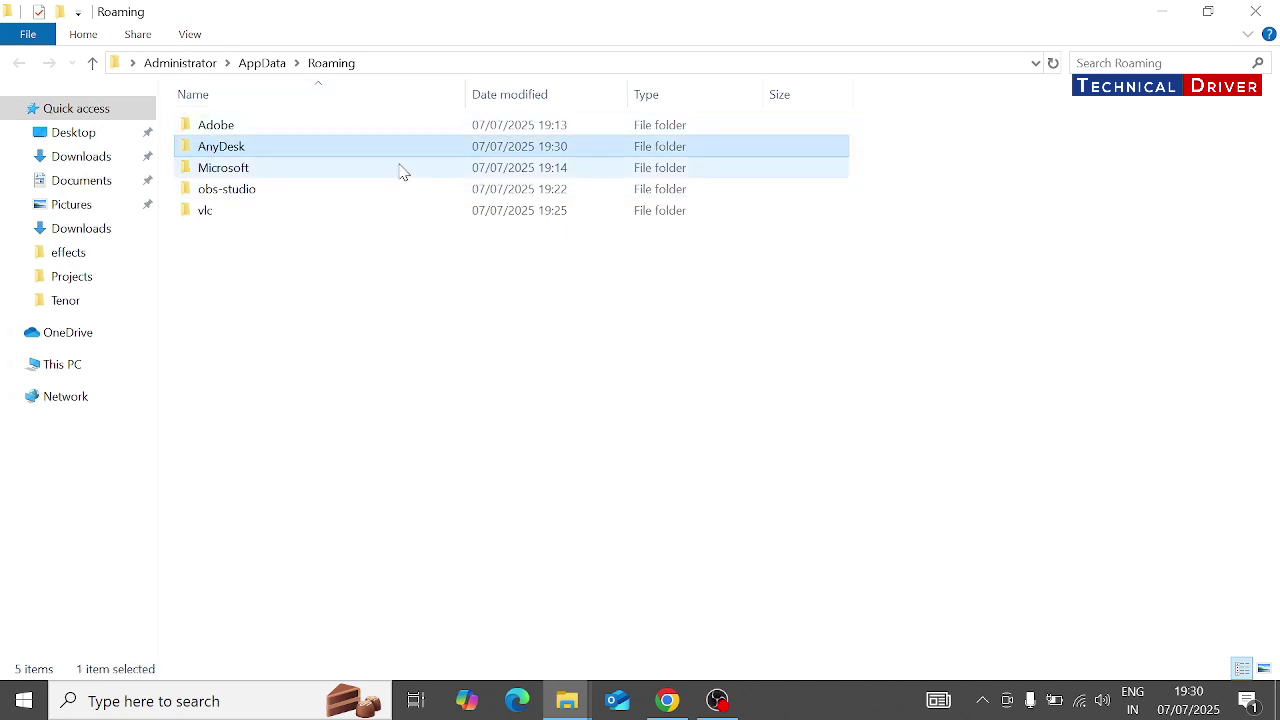
pyautogui.rightClick(297, 150)
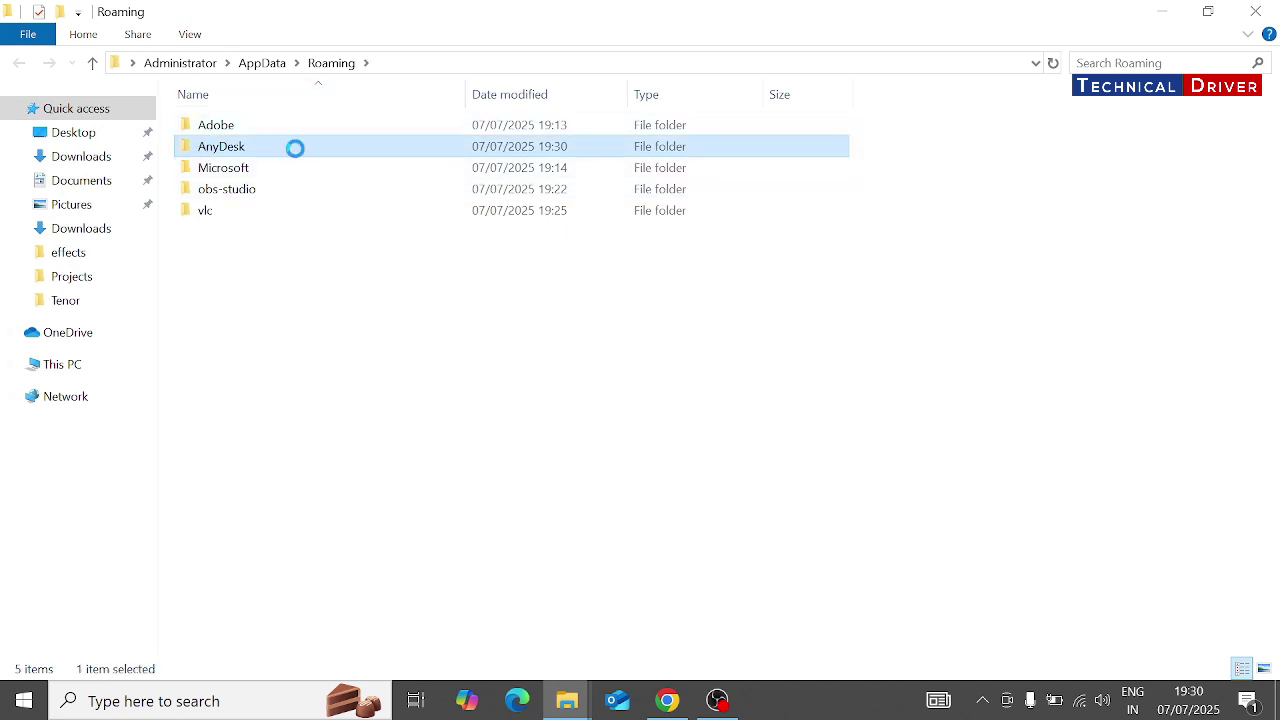
pyautogui.click(365, 626)
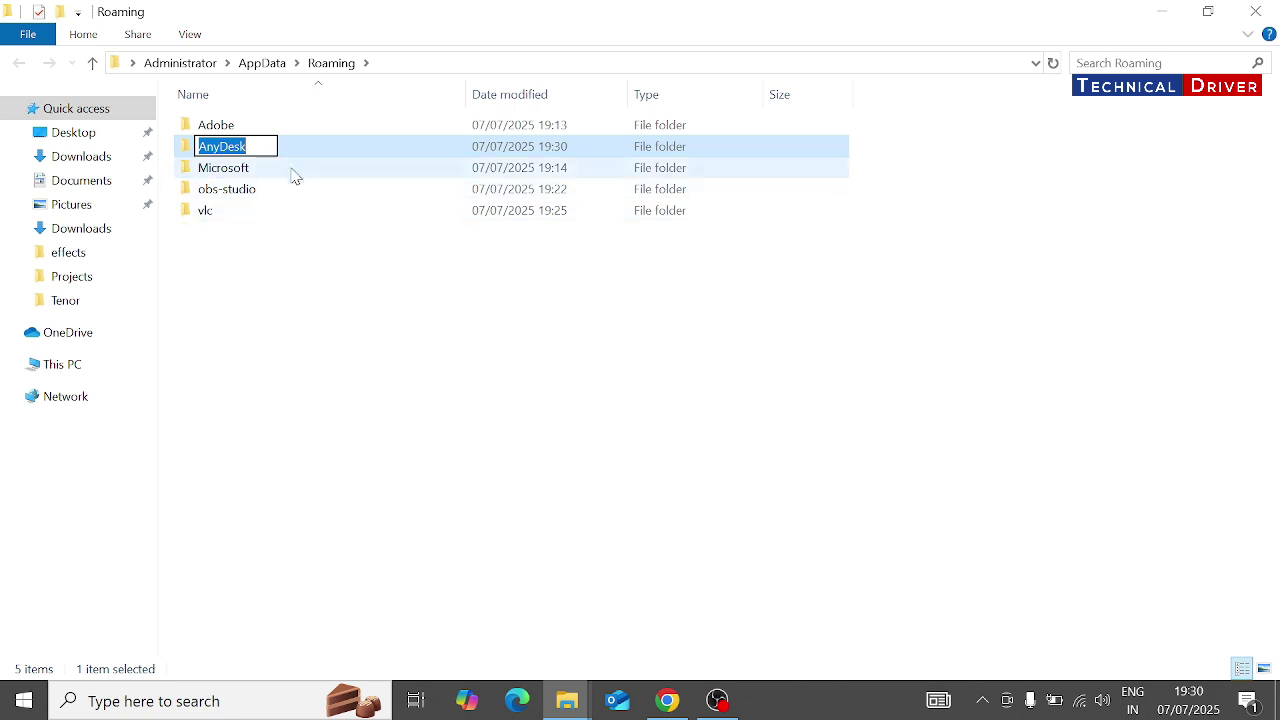
pyautogui.click(268, 146)
pyautogui.write('OLD')
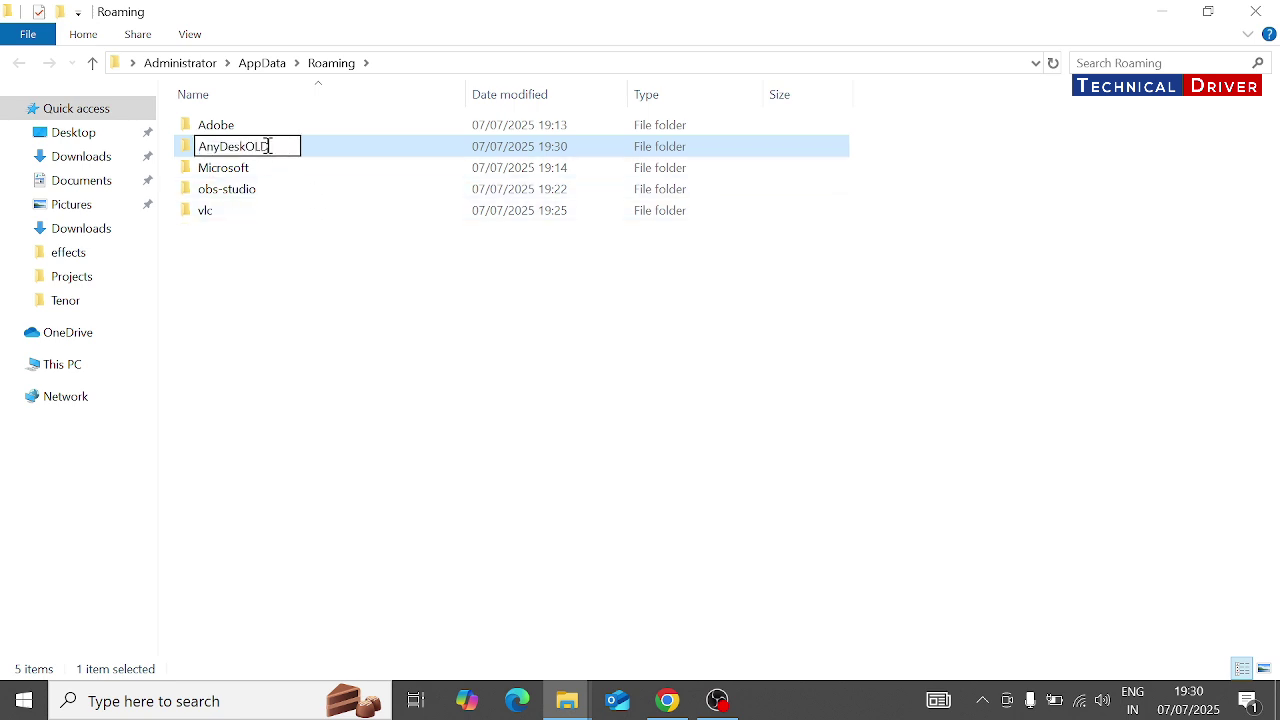
pyautogui.press('BackSpace')
pyautogui.press('BackSpace')
pyautogui.press('BackSpace')
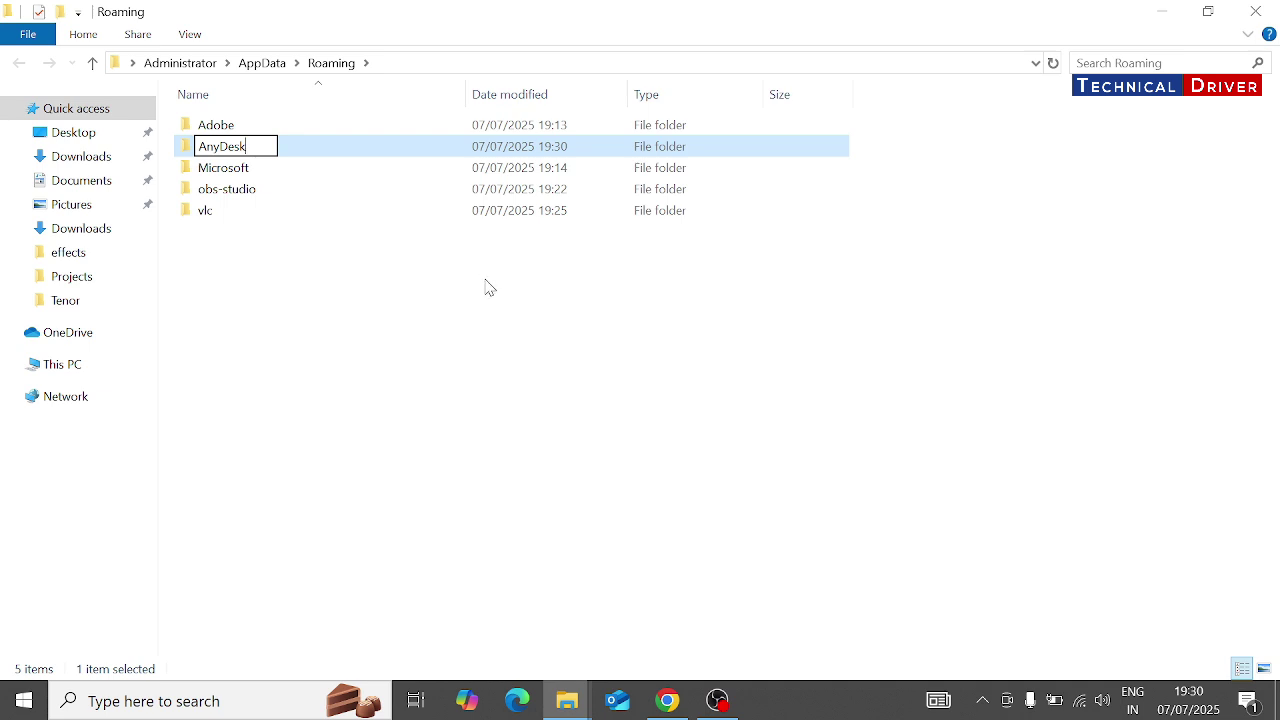
pyautogui.click(467, 332)
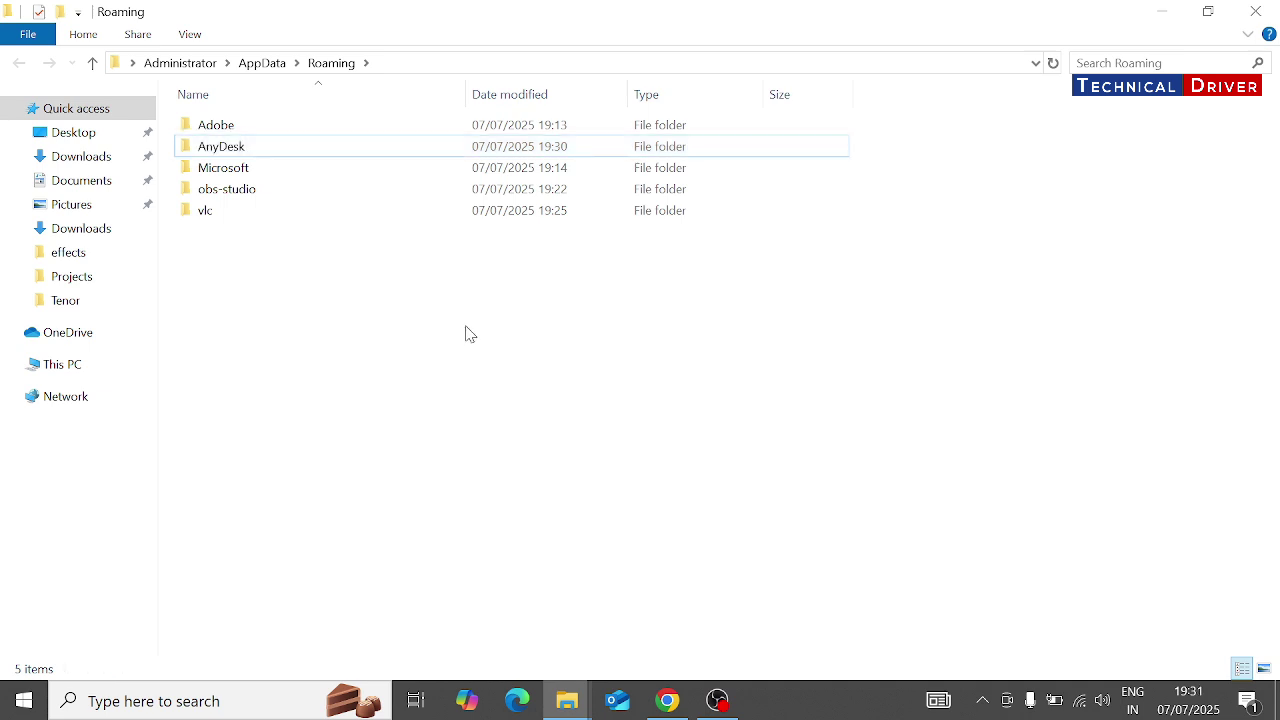
# - Delete the AnyDesk folder from the Roaming folder
pyautogui.click(218, 146)
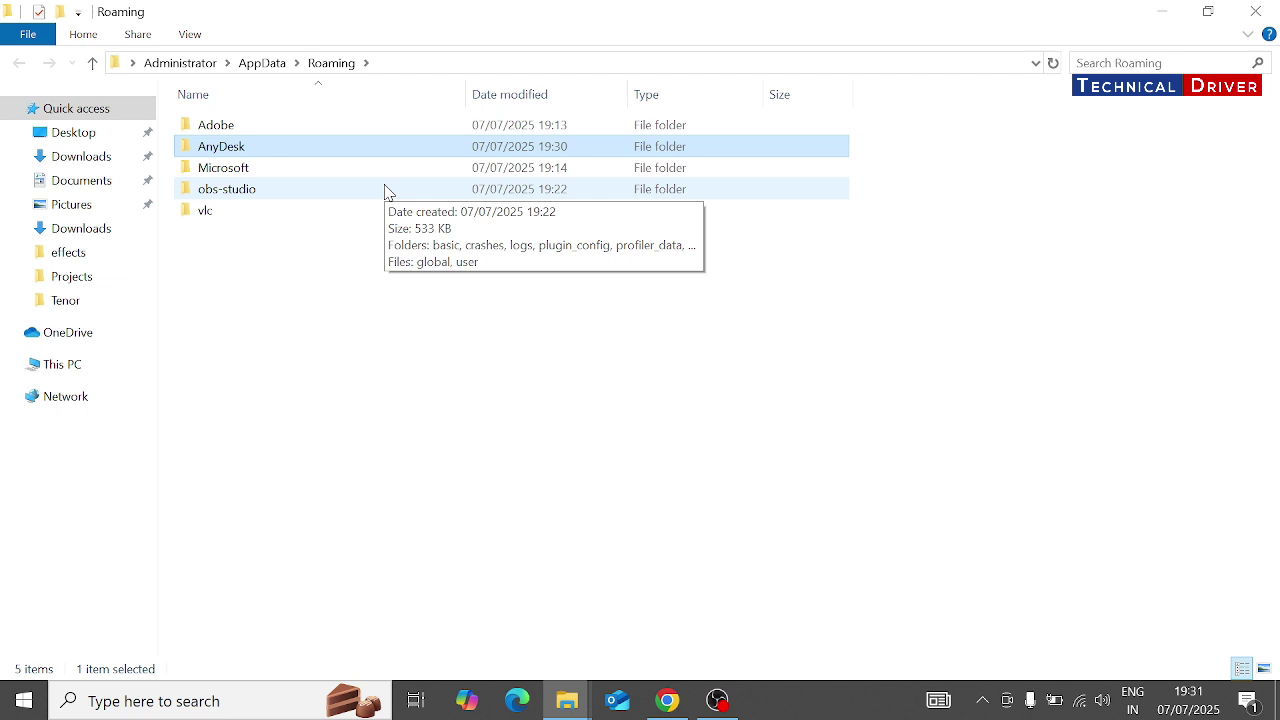
pyautogui.rightClick(265, 146)
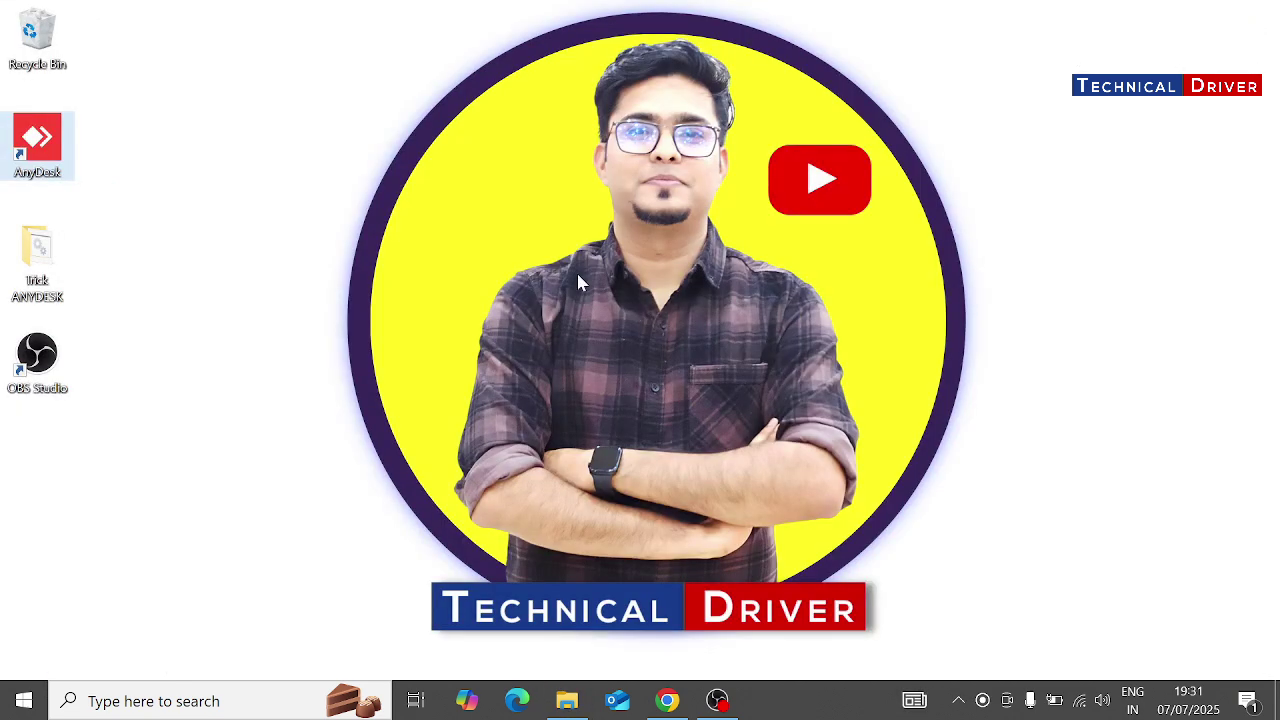
# - Open the Trick ANYDESK folder on the desktop and quit the AnyDesk process running in the background
pyautogui.click(37, 283)
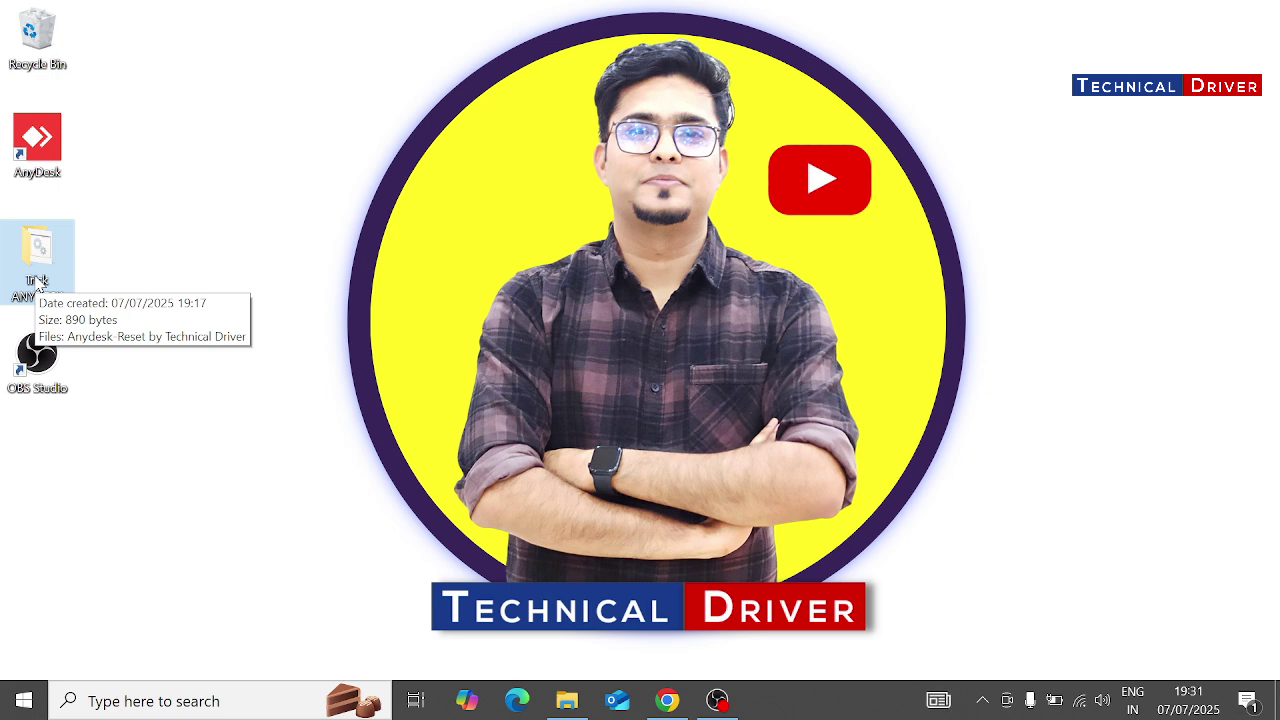
pyautogui.doubleClick(37, 283)
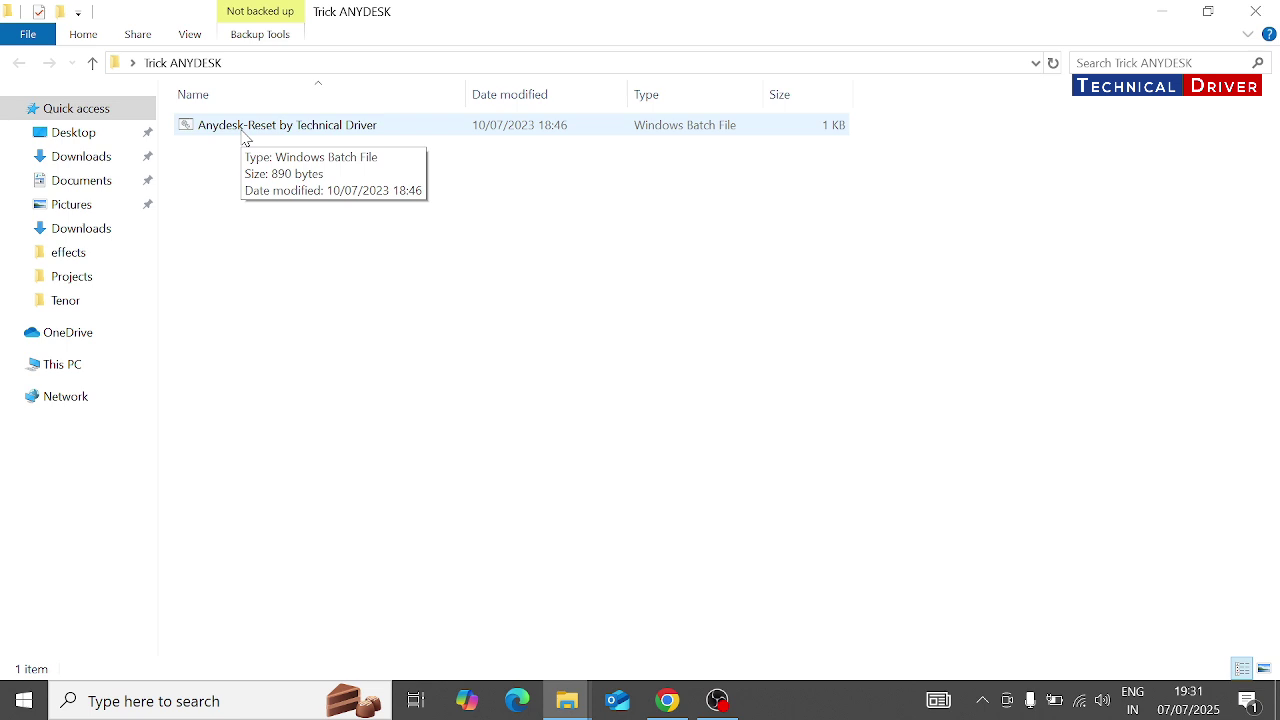
pyautogui.click(982, 699)
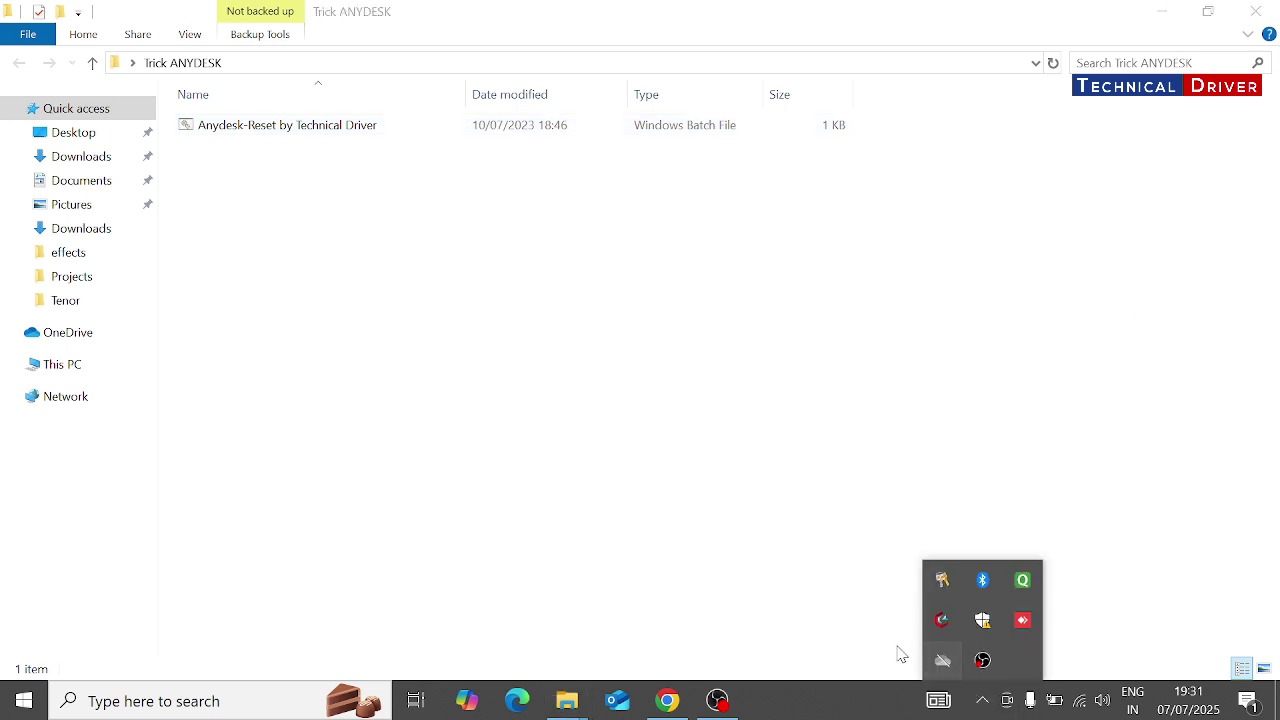
pyautogui.rightClick(1022, 624)
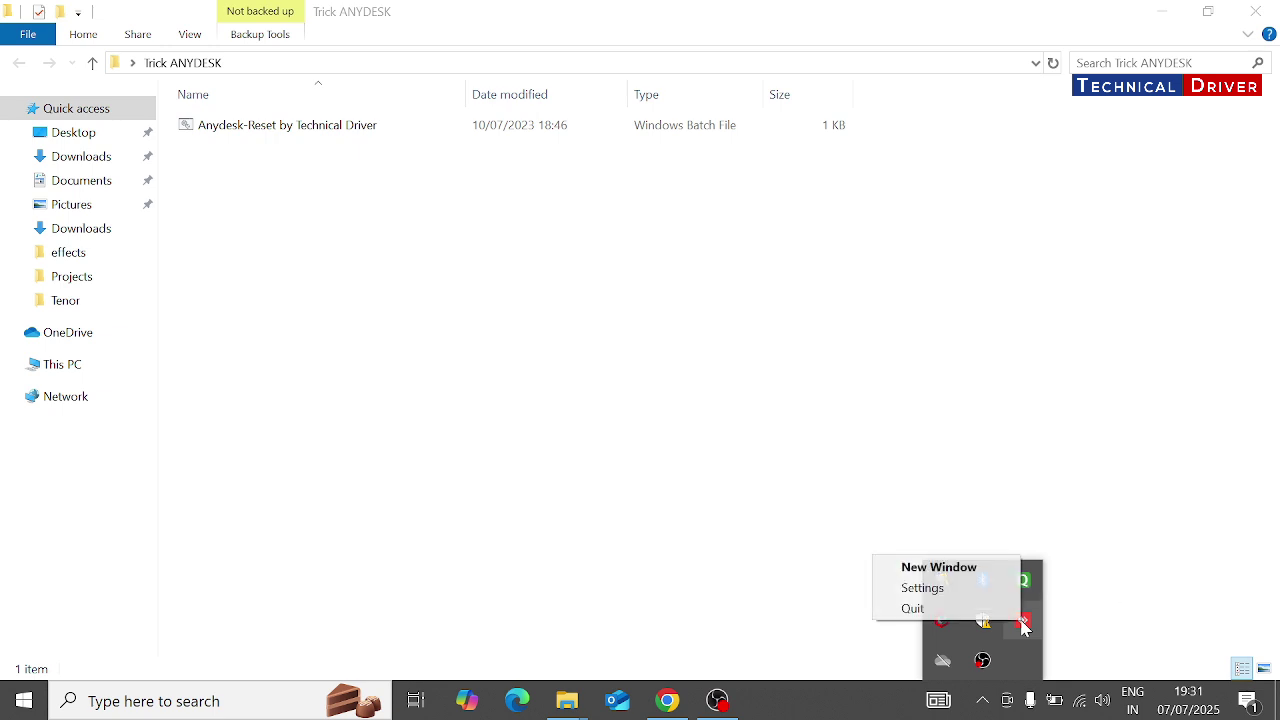
pyautogui.click(978, 608)
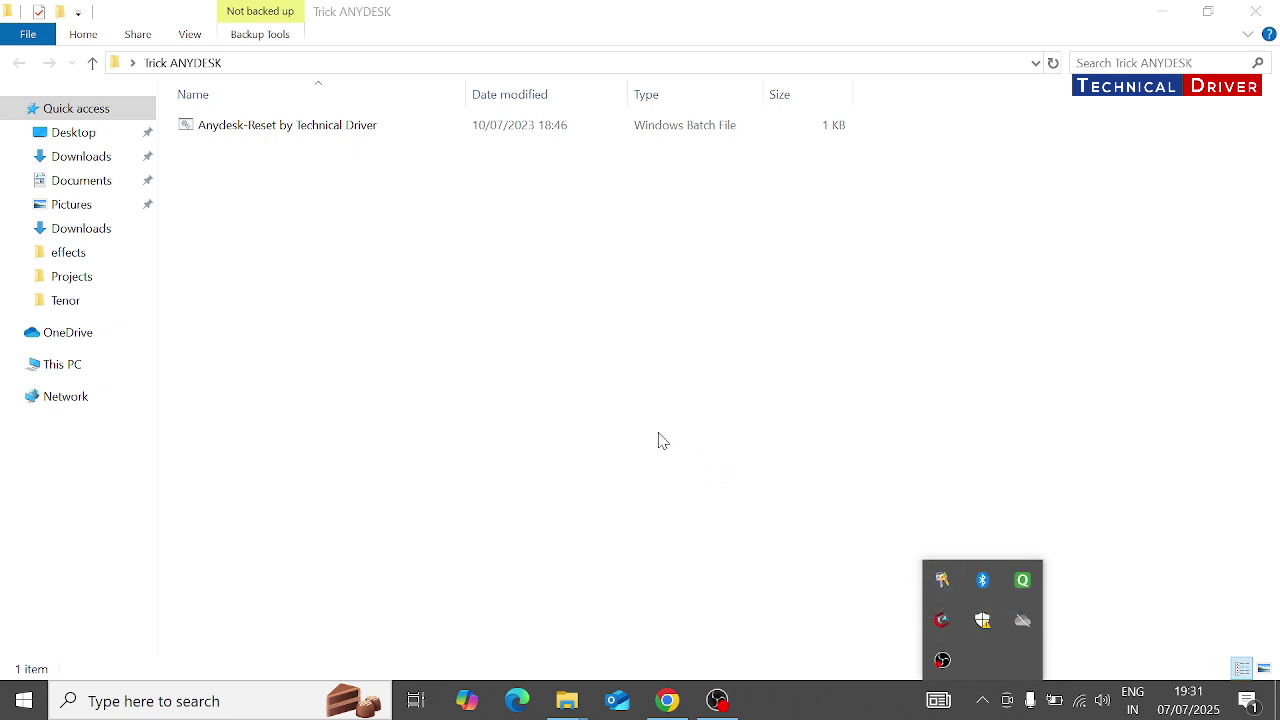
pyautogui.click(658, 436)
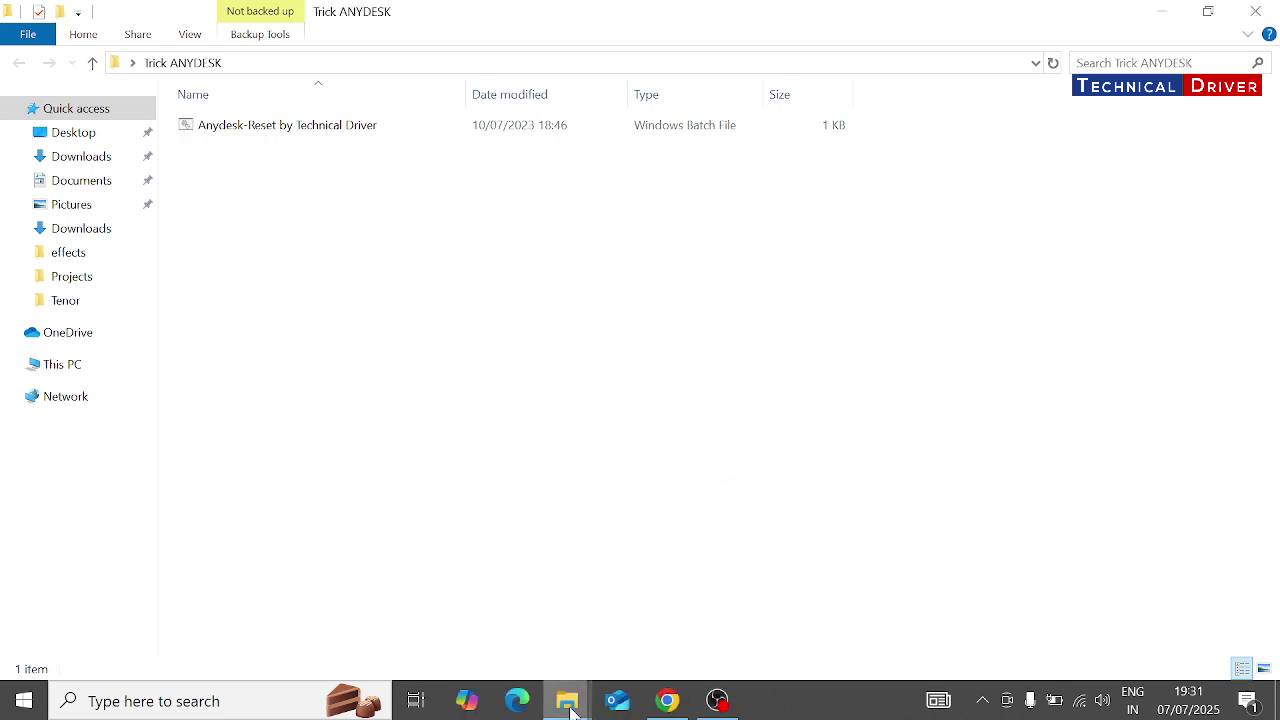
# - Reopen the Roaming application-data folder and check the actions offered for the AnyDesk folder
pyautogui.moveTo(570, 708)
pyautogui.moveTo(408, 610)
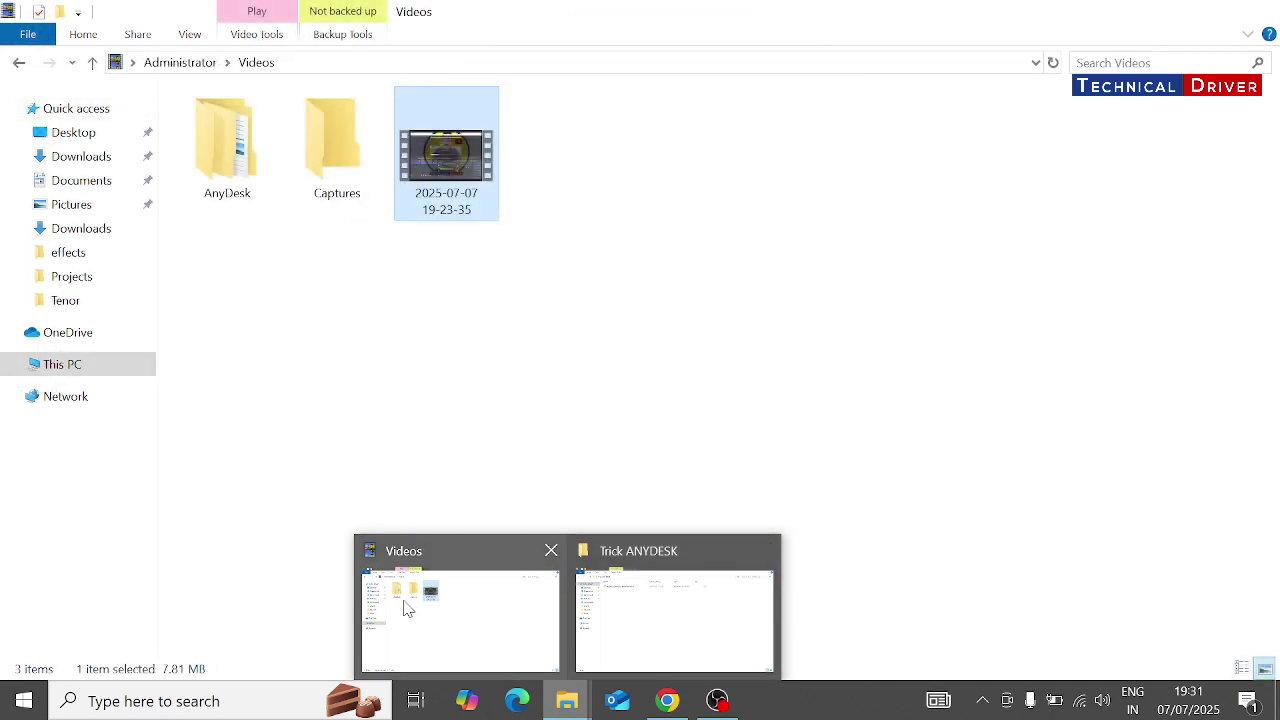
pyautogui.click(640, 617)
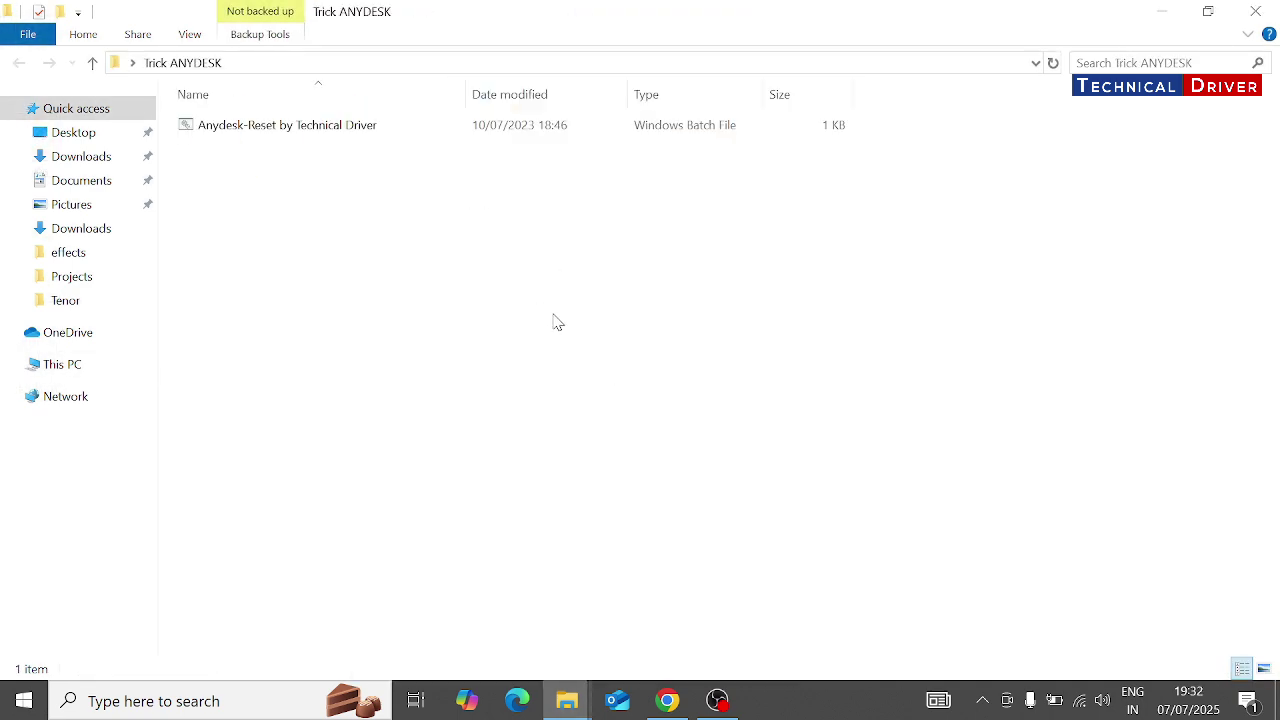
pyautogui.press('super+r')
pyautogui.click(183, 643)
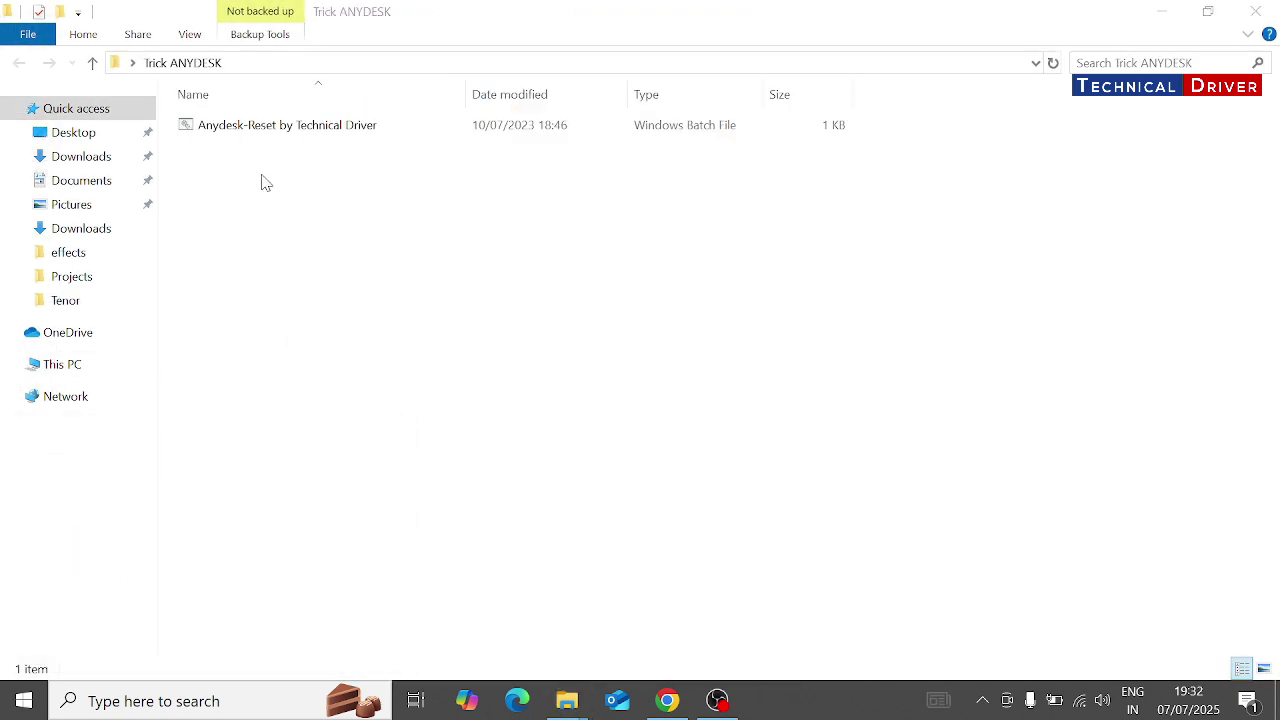
pyautogui.rightClick(220, 148)
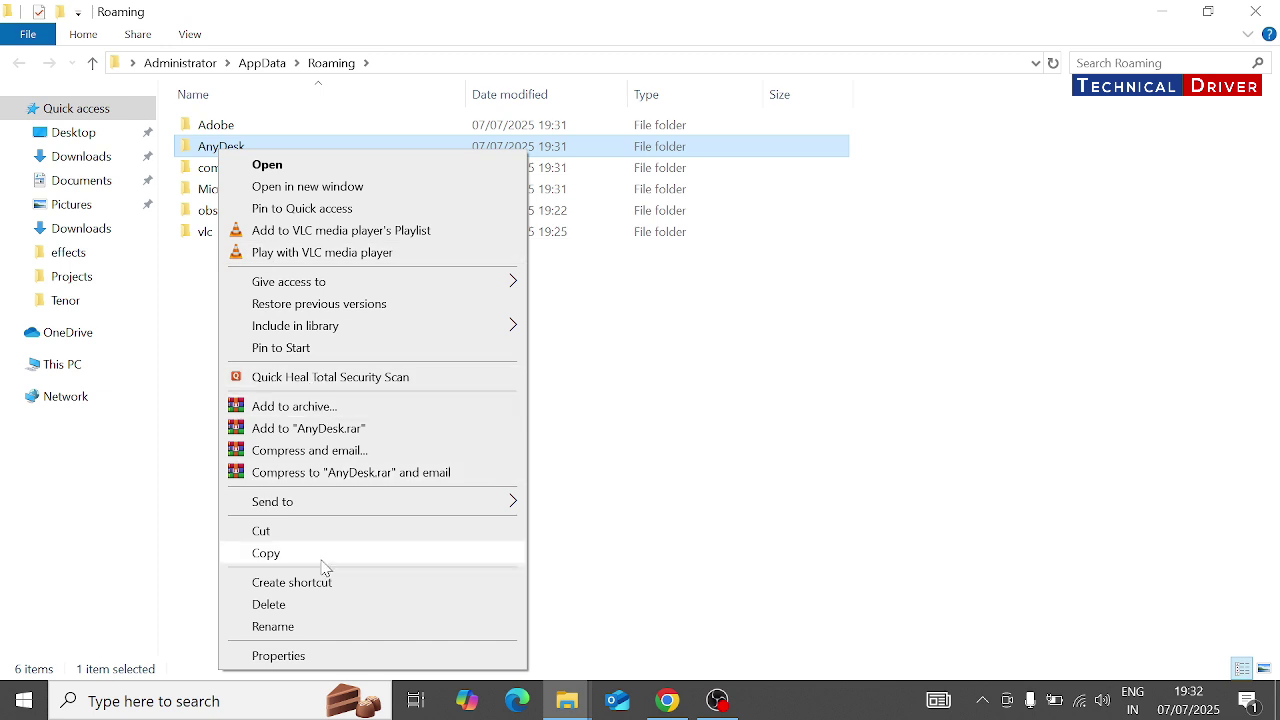
pyautogui.rightClick(342, 477)
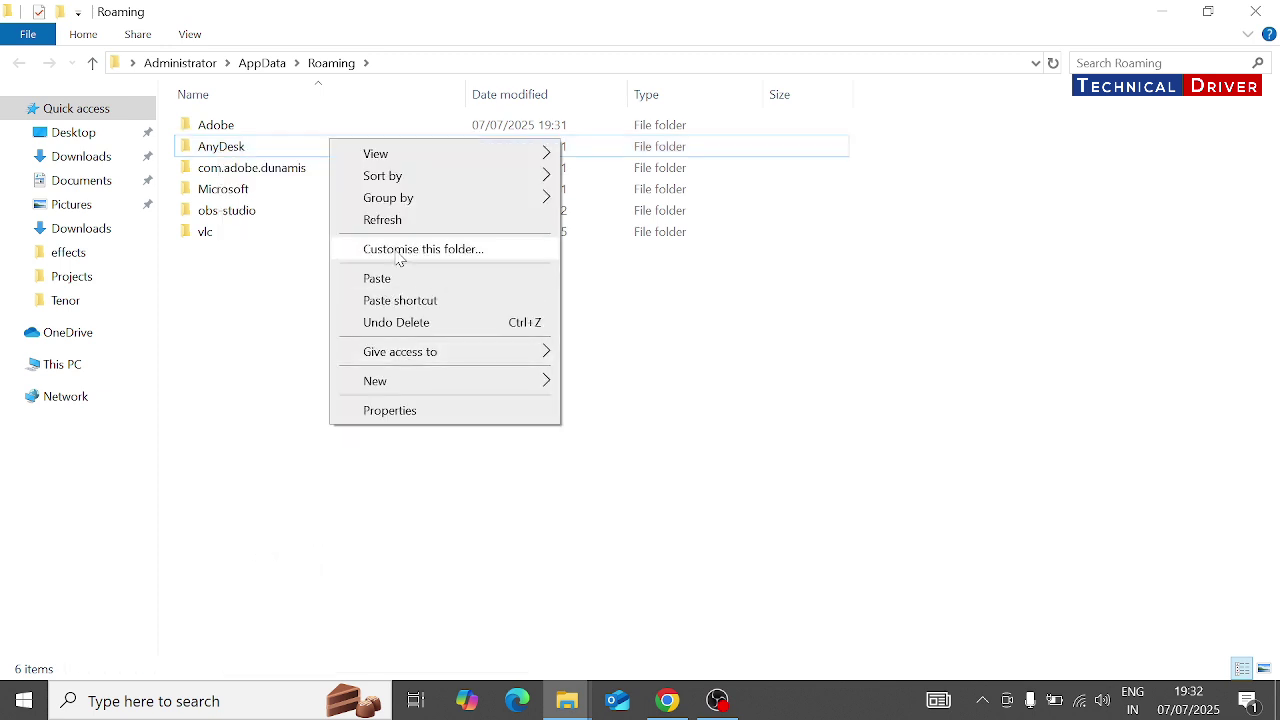
pyautogui.click(380, 278)
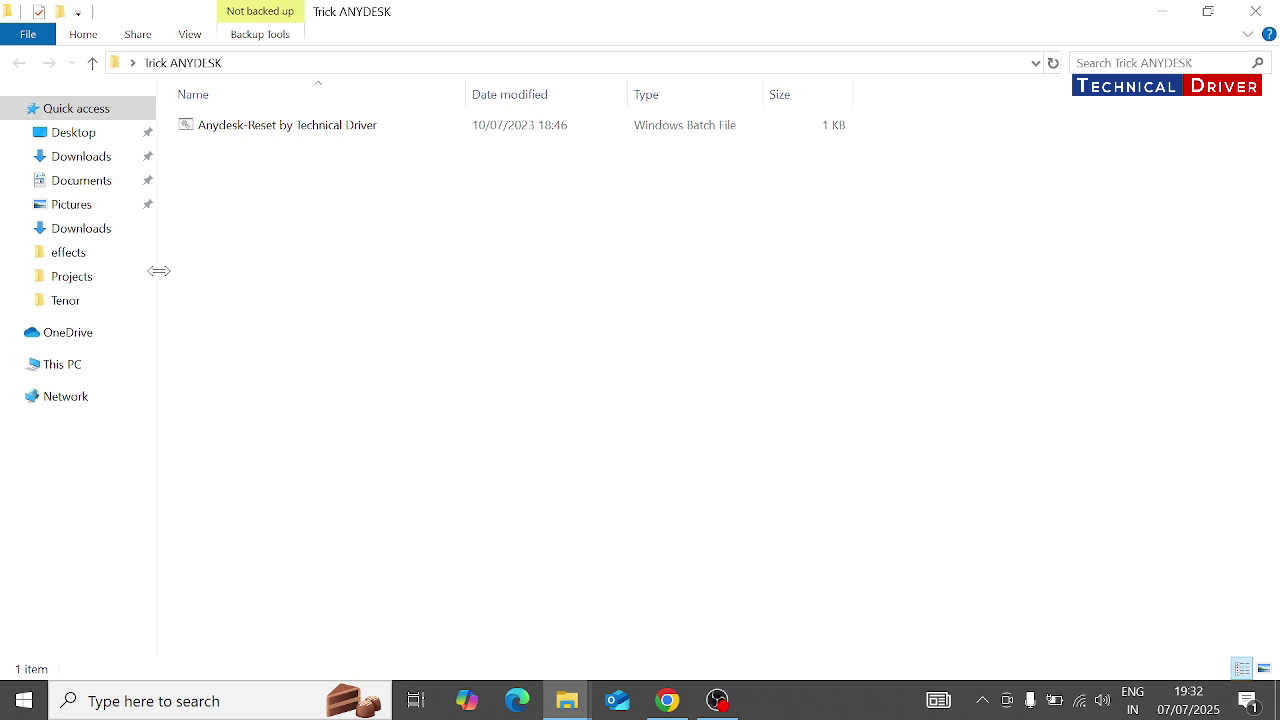
# - Run the Anydesk-Reset by Technical Driver batch file from the Trick ANYDESK folder as administrator
pyautogui.click(314, 128)
pyautogui.rightClick(314, 128)
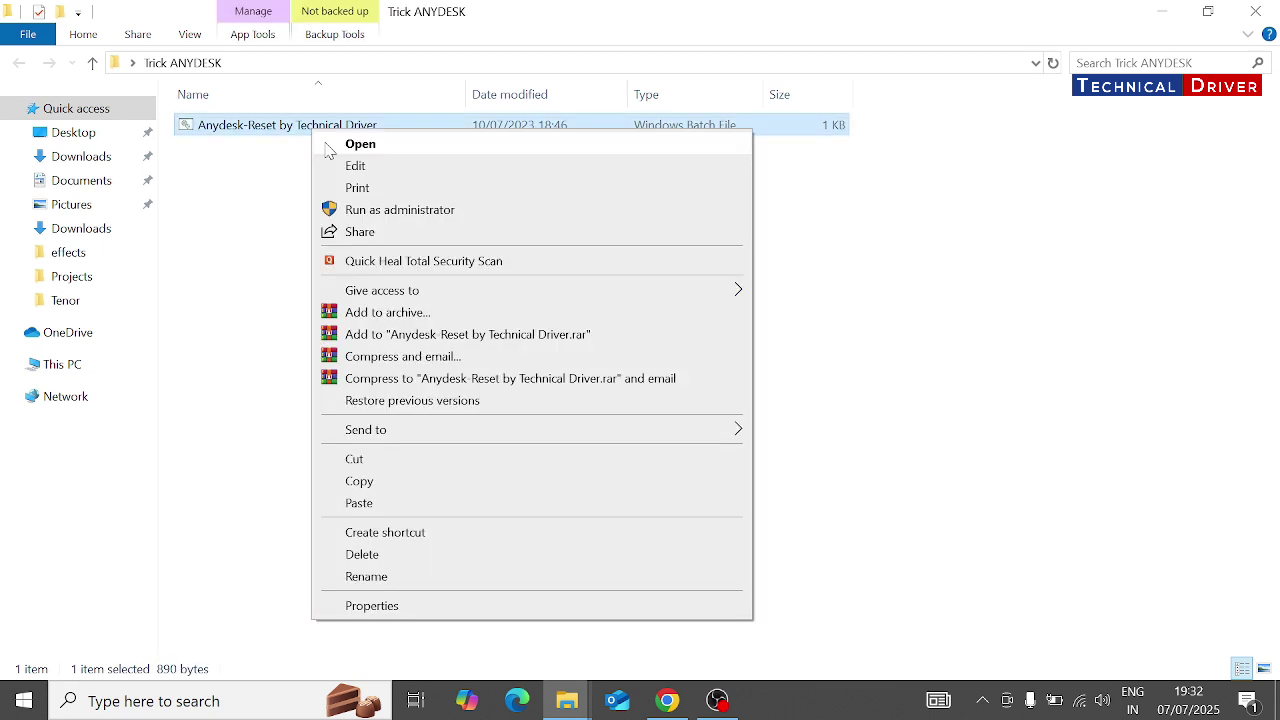
pyautogui.click(373, 210)
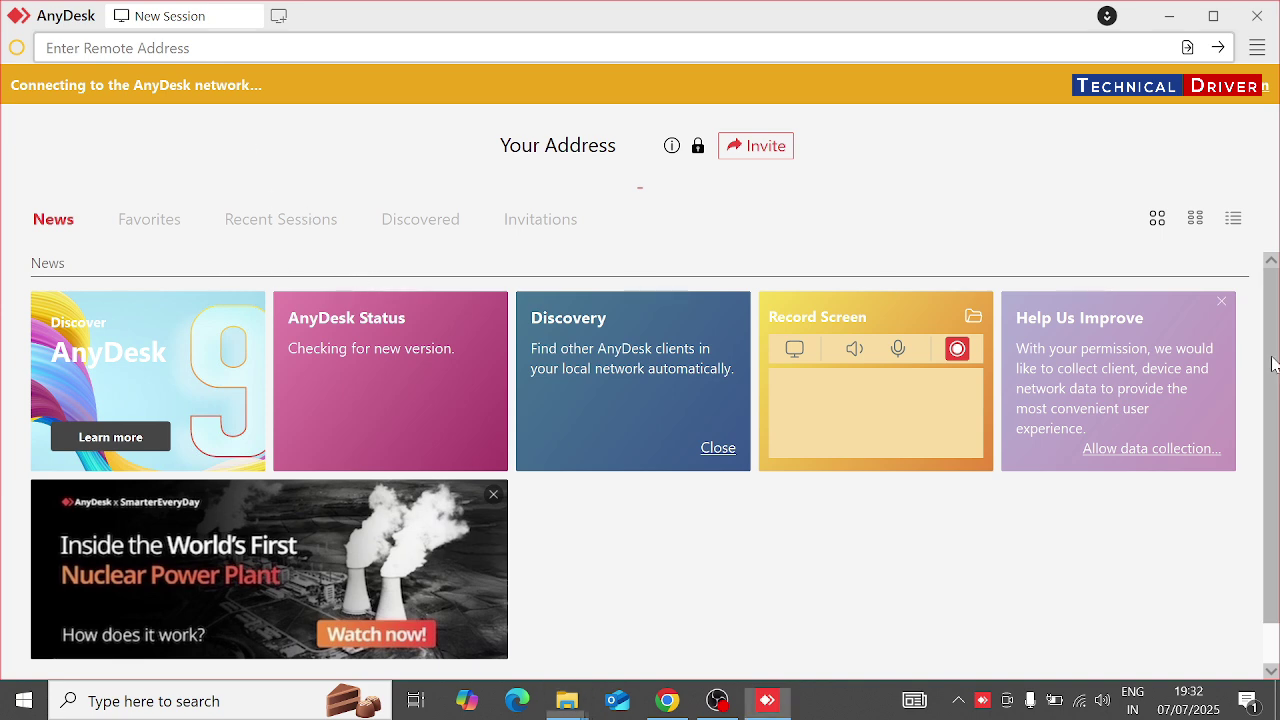
# - Close the relaunched AnyDesk window and quit its background process completely
pyautogui.scroll(-1, 1270, 450)
pyautogui.click(1250, 18)
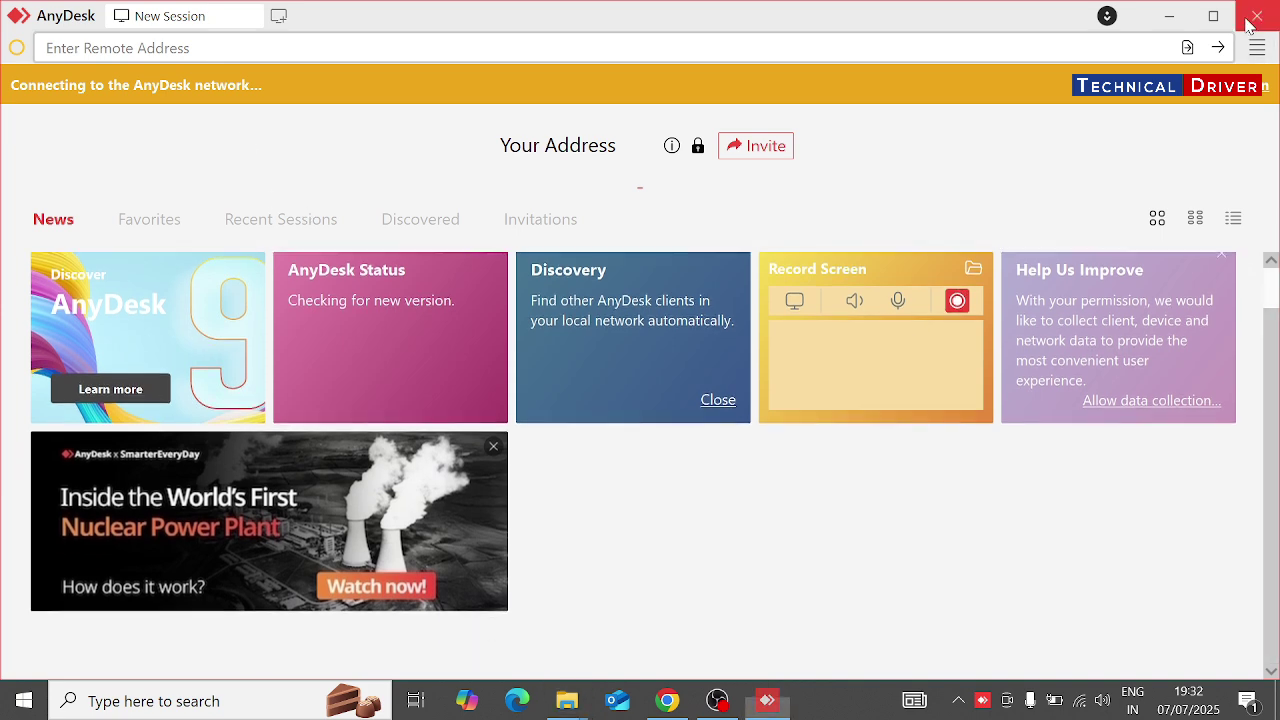
pyautogui.click(958, 700)
pyautogui.rightClick(1022, 621)
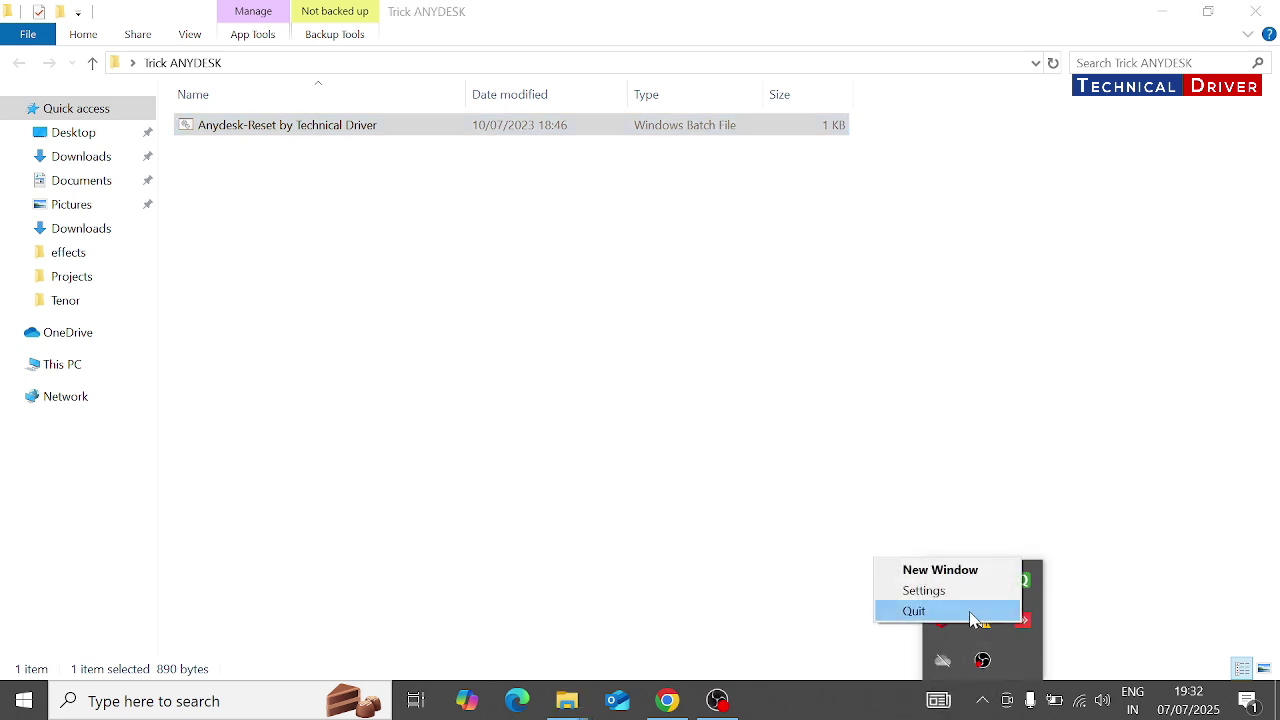
pyautogui.click(975, 612)
# - Run the Anydesk-Reset by Technical Driver batch file as administrator once more and look over the relaunched AnyDesk start page
pyautogui.click(284, 137)
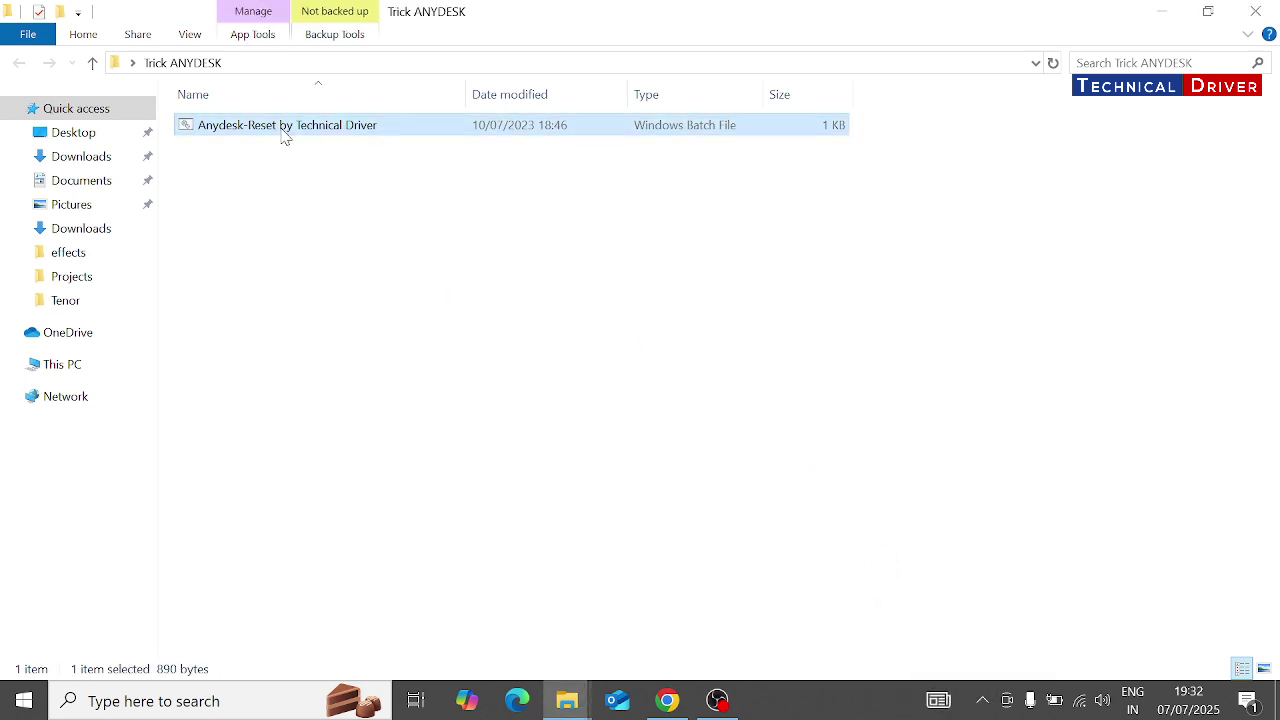
pyautogui.rightClick(284, 137)
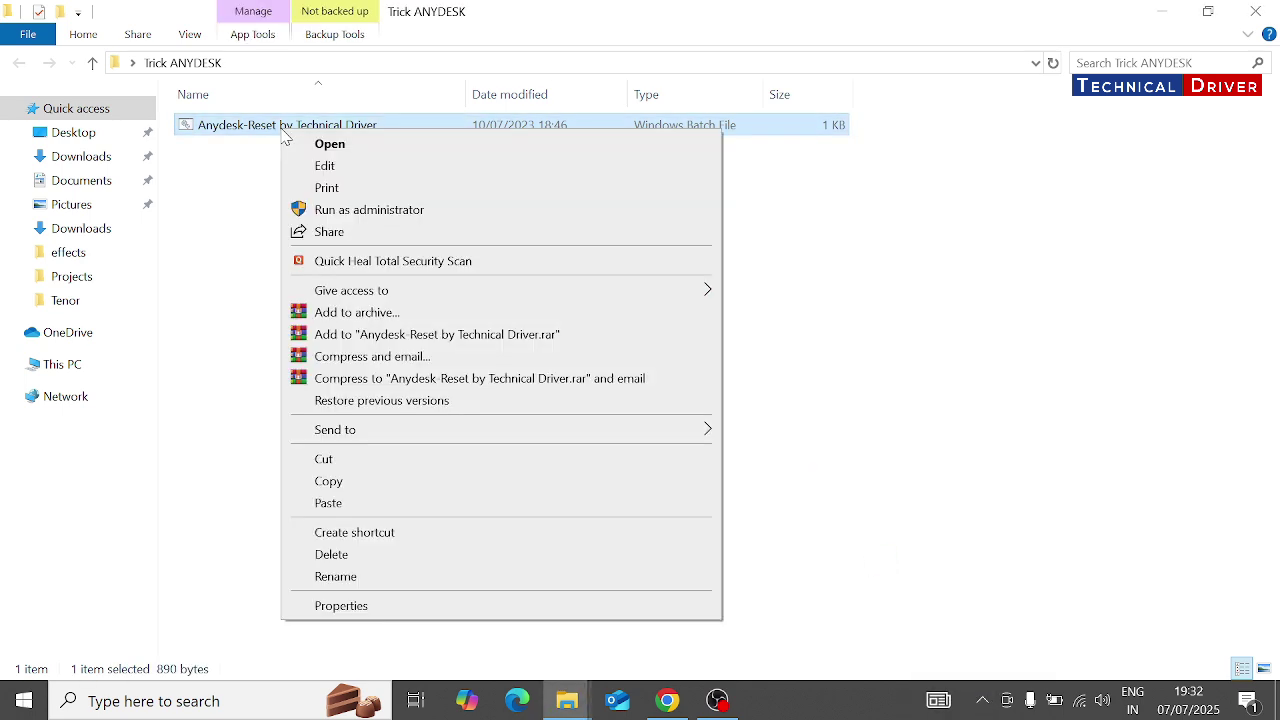
pyautogui.click(306, 210)
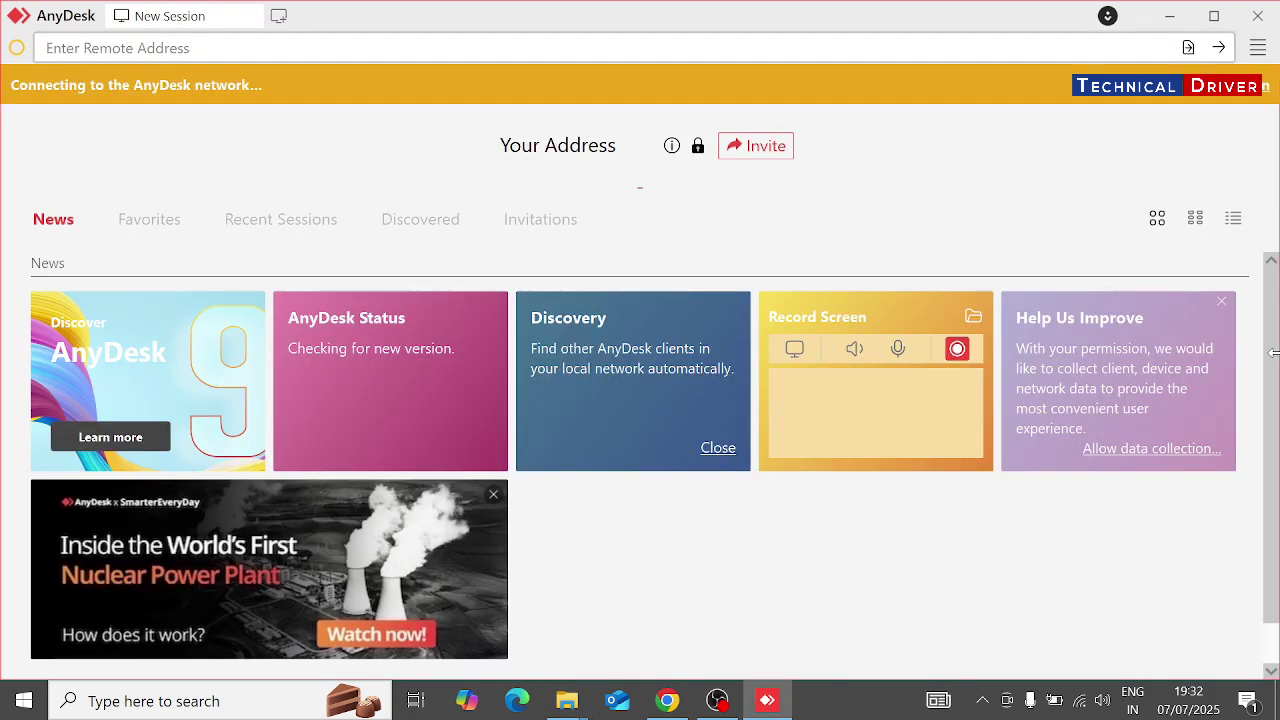
pyautogui.scroll(-2, 1275, 483)
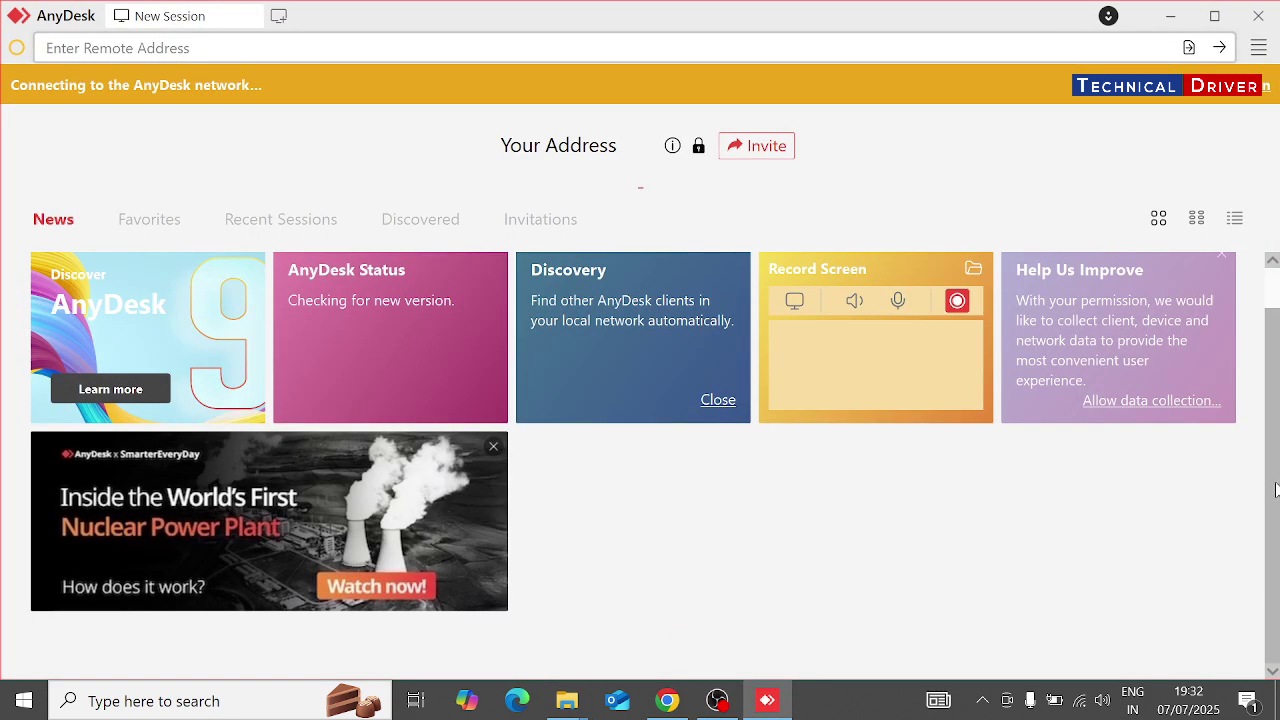
pyautogui.scroll(1, 1275, 388)
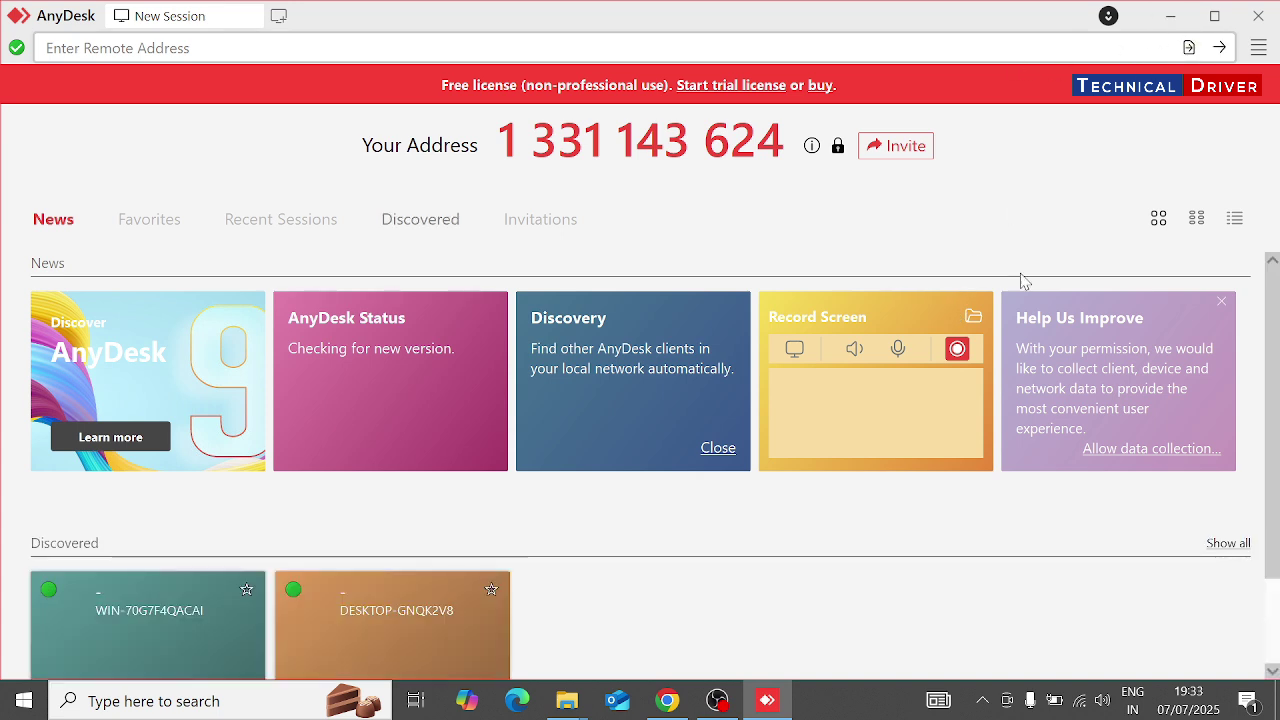
# - Start a remote session with the first discovered computer in AnyDesk
pyautogui.click(178, 653)
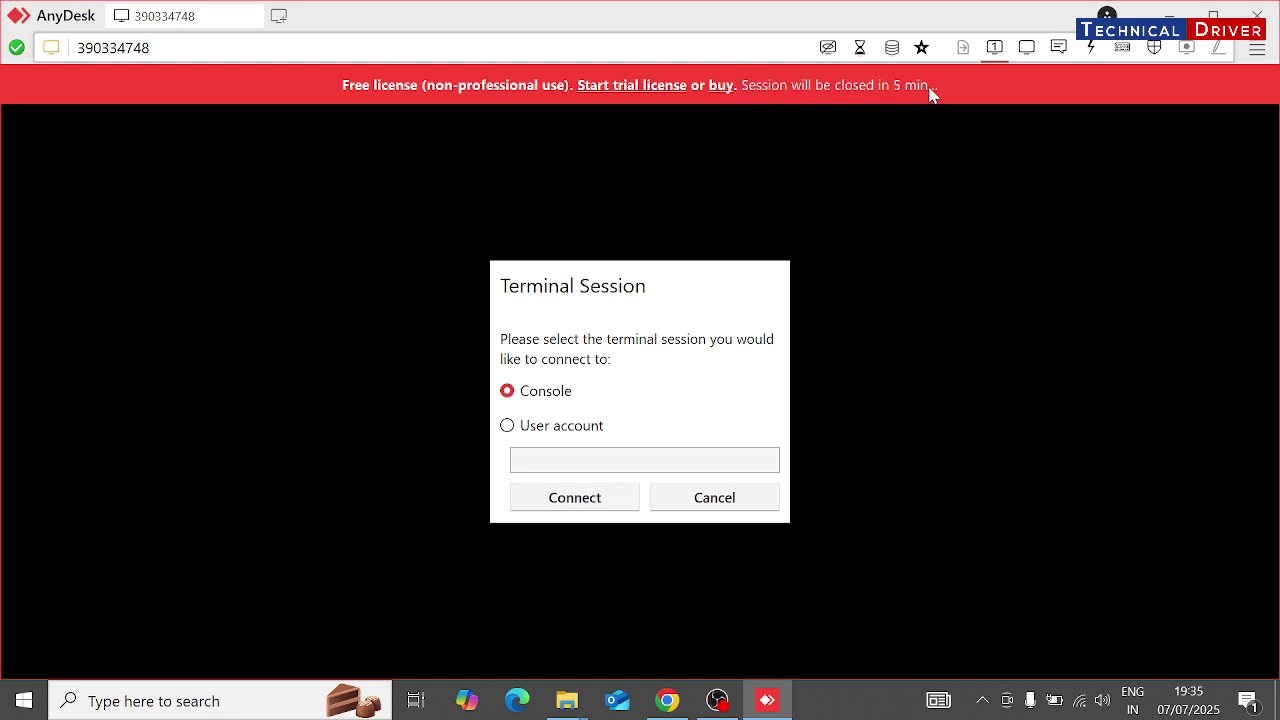
# - Open the trial license registration form, choose "Connect to my personal devices privately" as the usage, and dismiss the form without registering
pyautogui.click(631, 88)
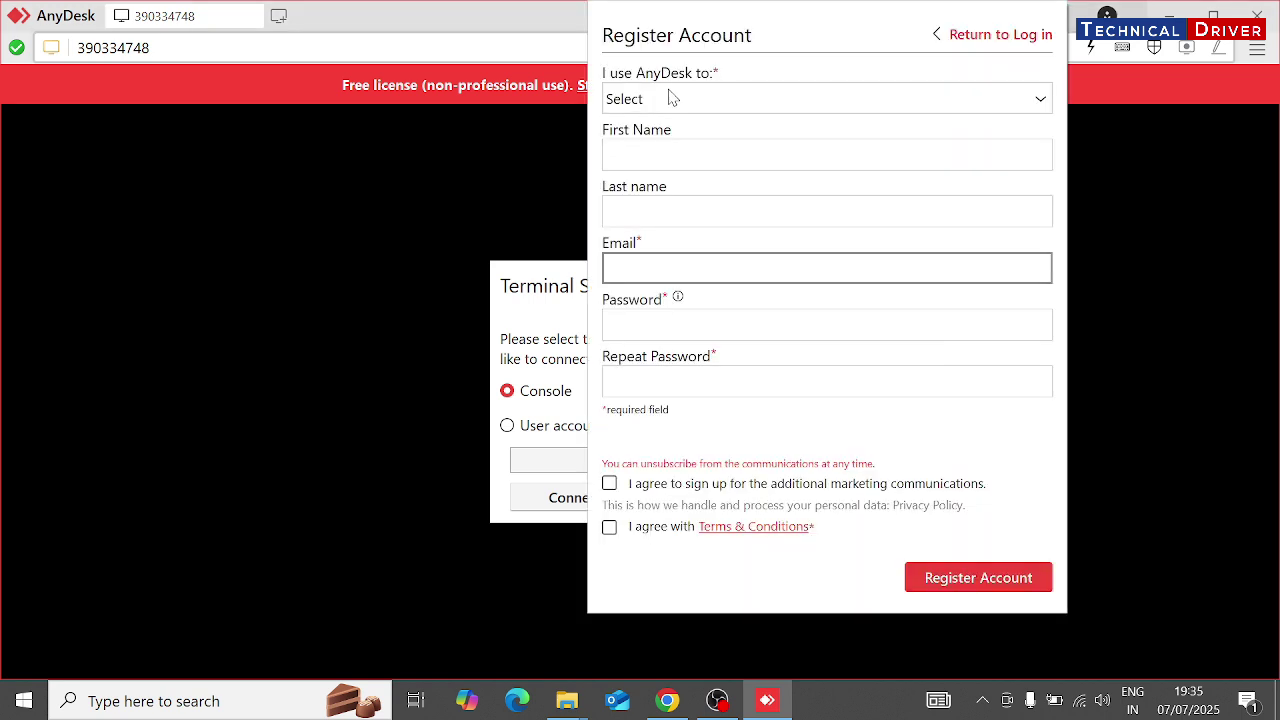
pyautogui.click(671, 98)
pyautogui.click(672, 166)
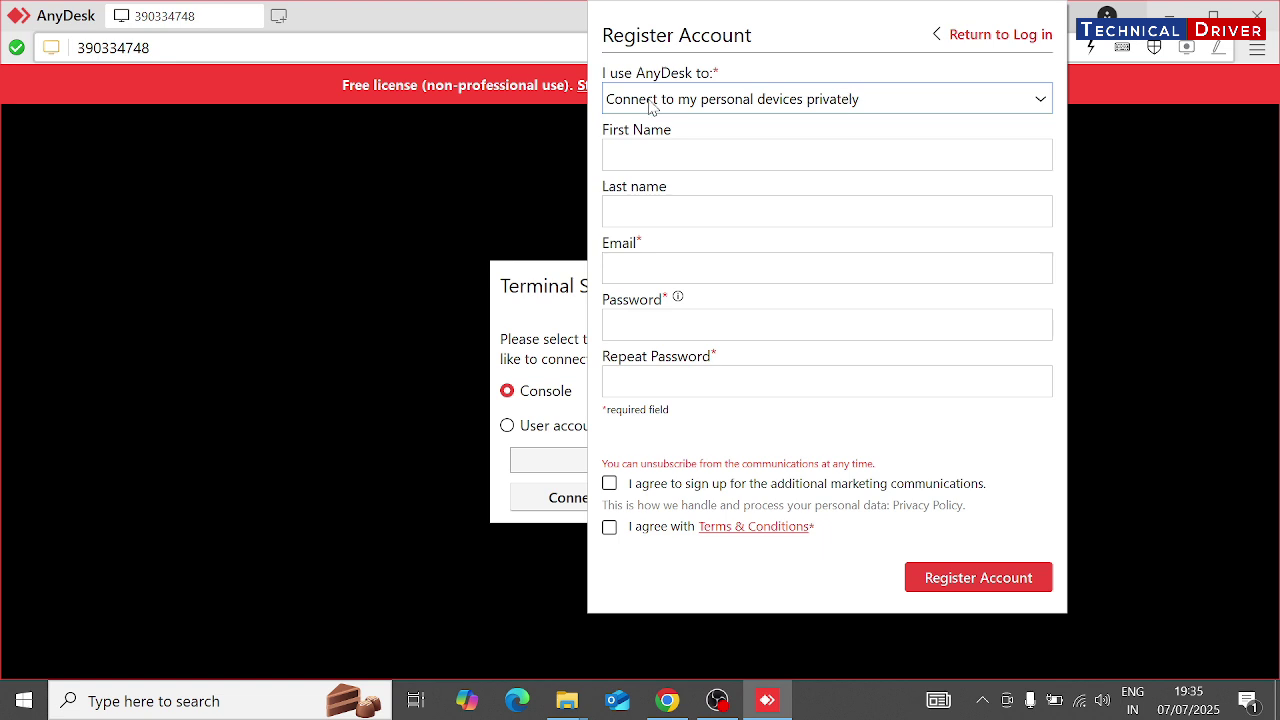
pyautogui.click(555, 272)
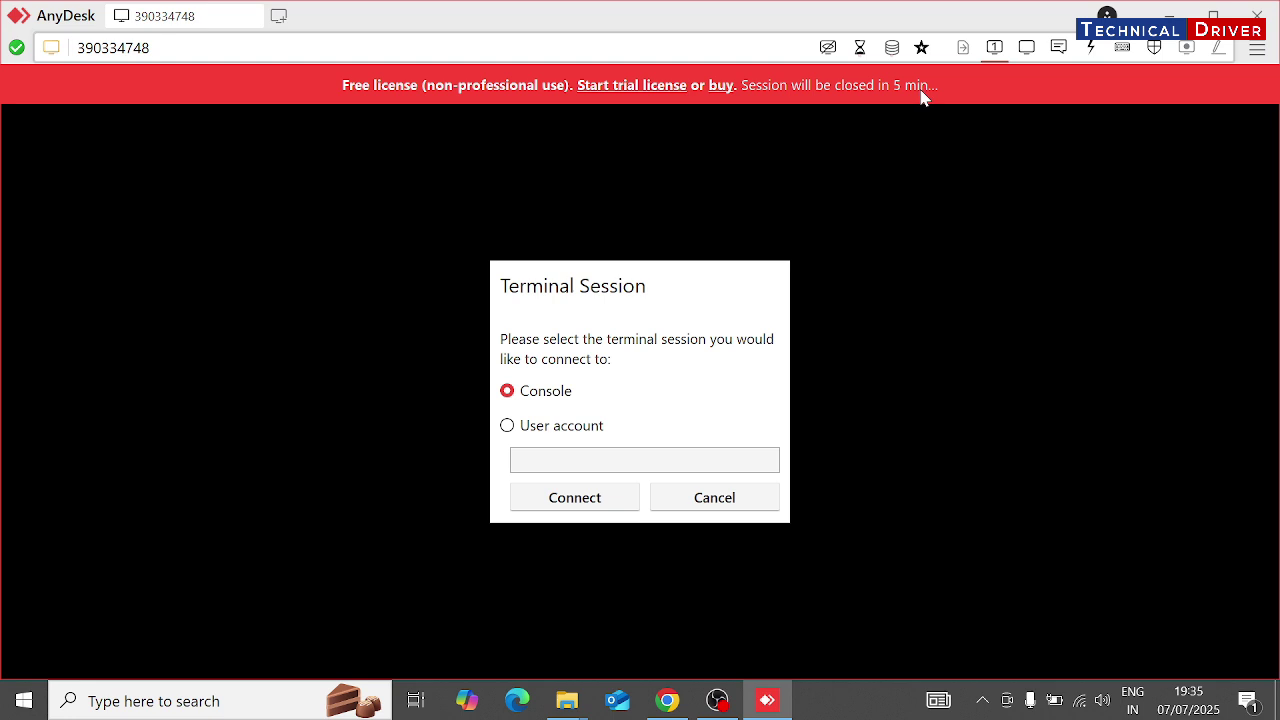
# - Cancel the terminal session selection and minimize the AnyDesk window
pyautogui.click(687, 498)
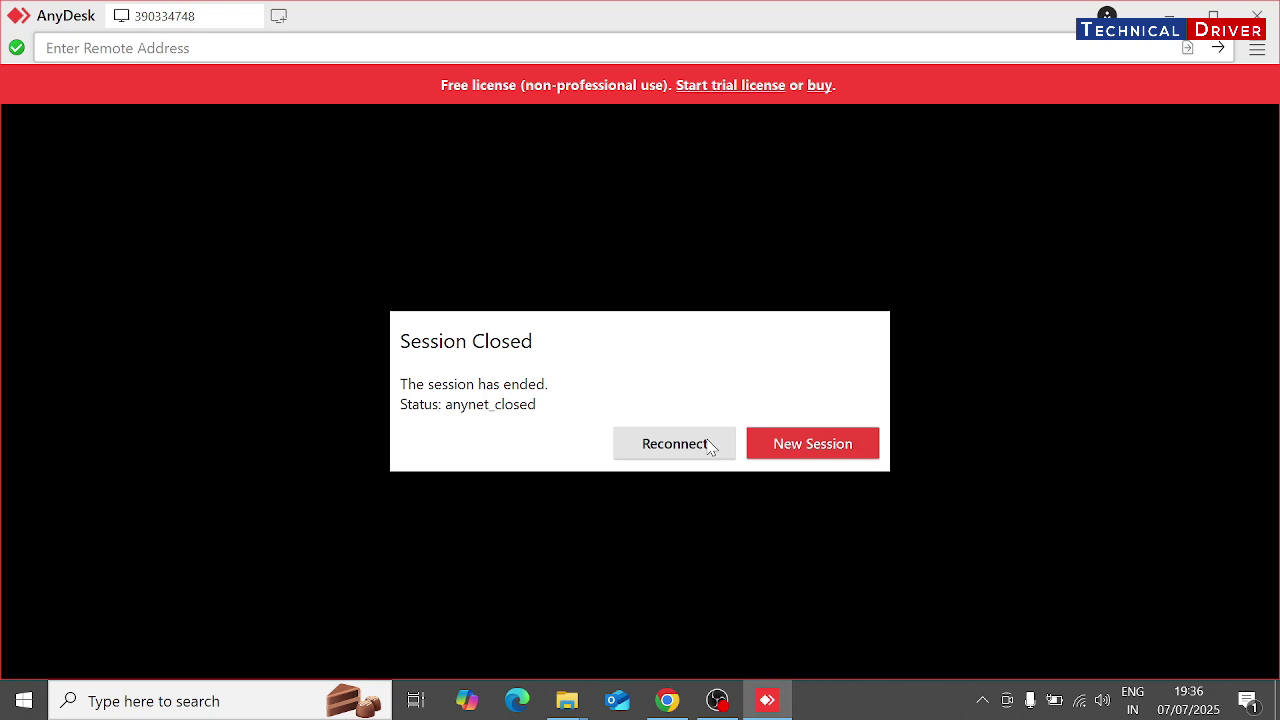
pyautogui.click(1169, 15)
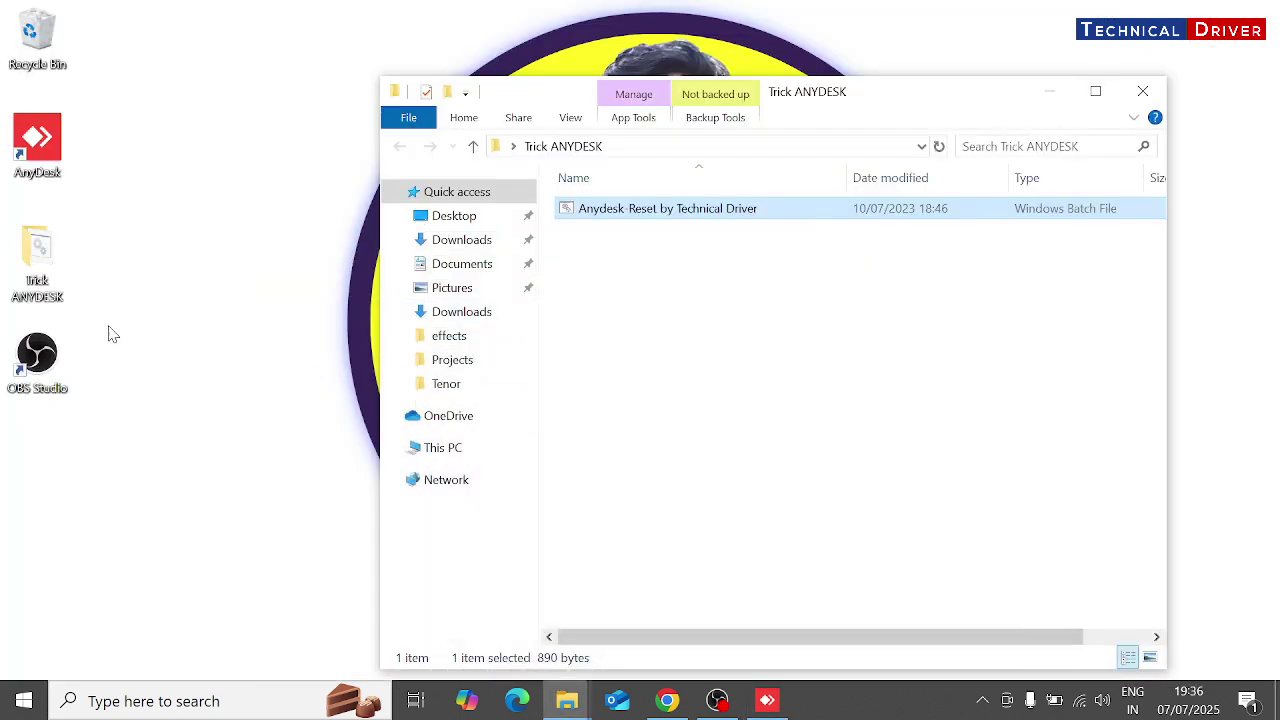
# - Open the Anydesk-Reset by Technical Driver batch file for editing, review its commands down to the end, and close it unchanged
pyautogui.rightClick(642, 208)
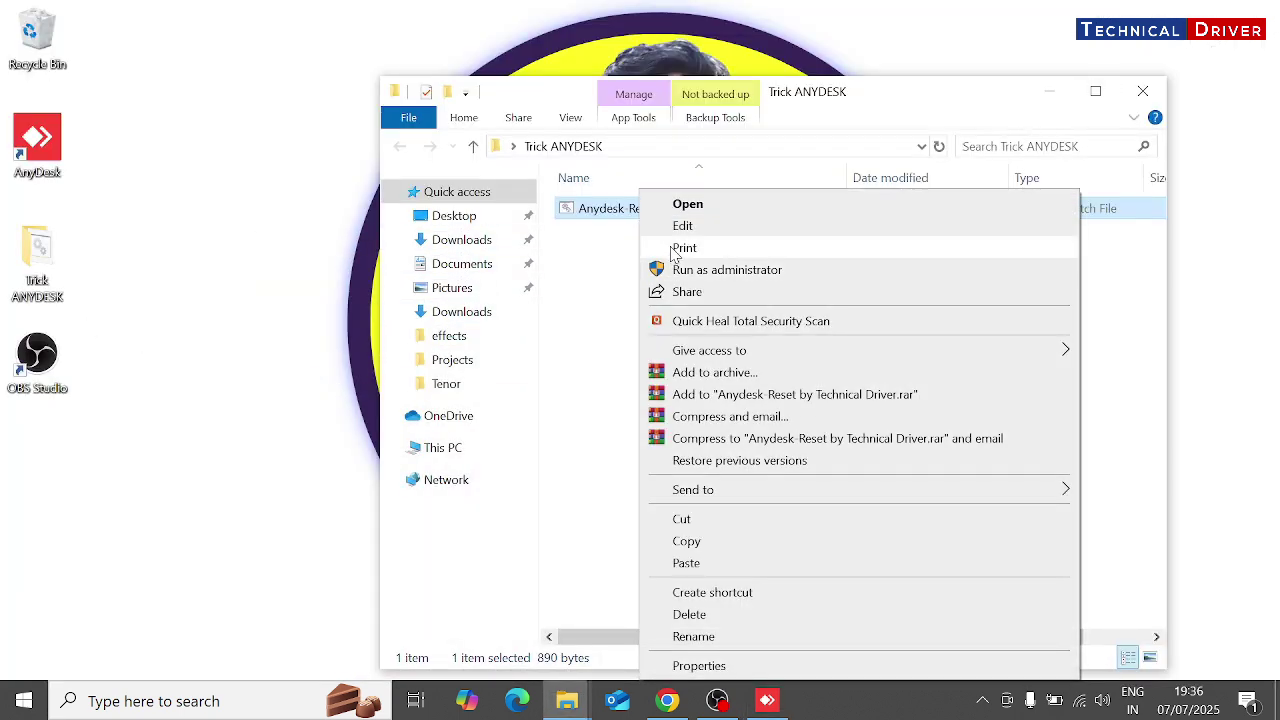
pyautogui.click(675, 228)
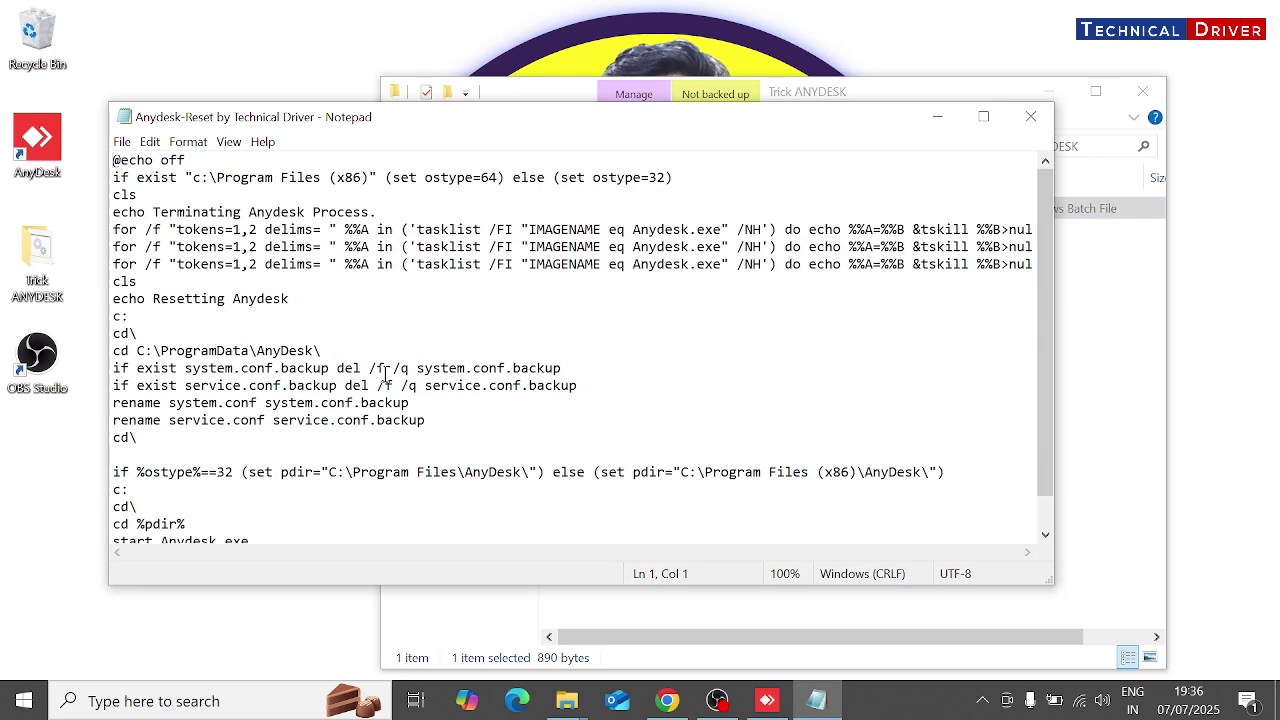
pyautogui.scroll(-1, 941, 387)
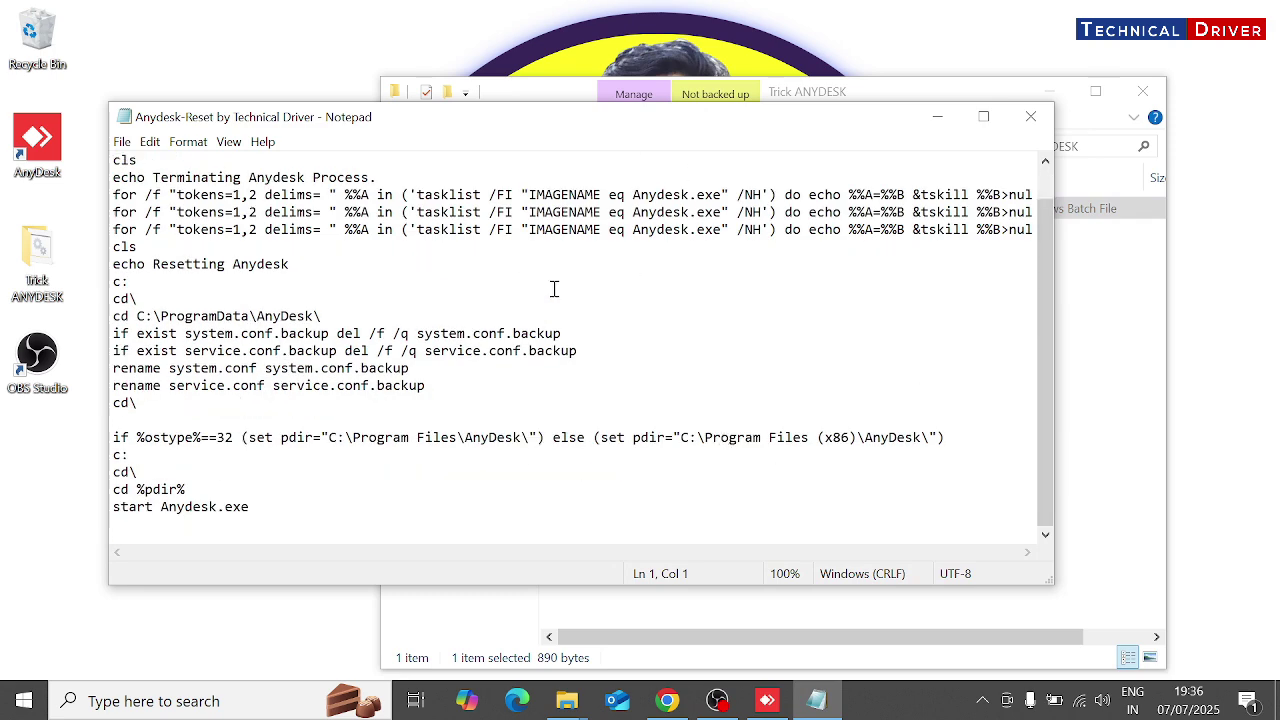
pyautogui.click(469, 333)
pyautogui.click(1030, 116)
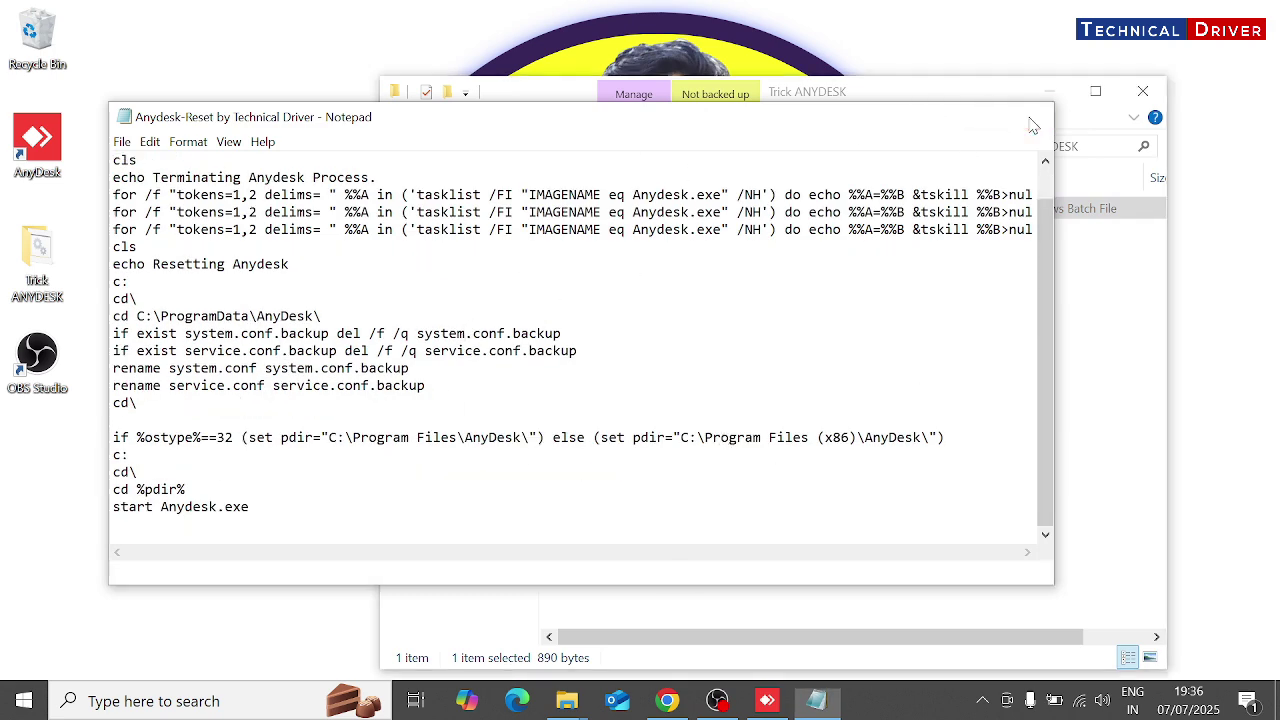